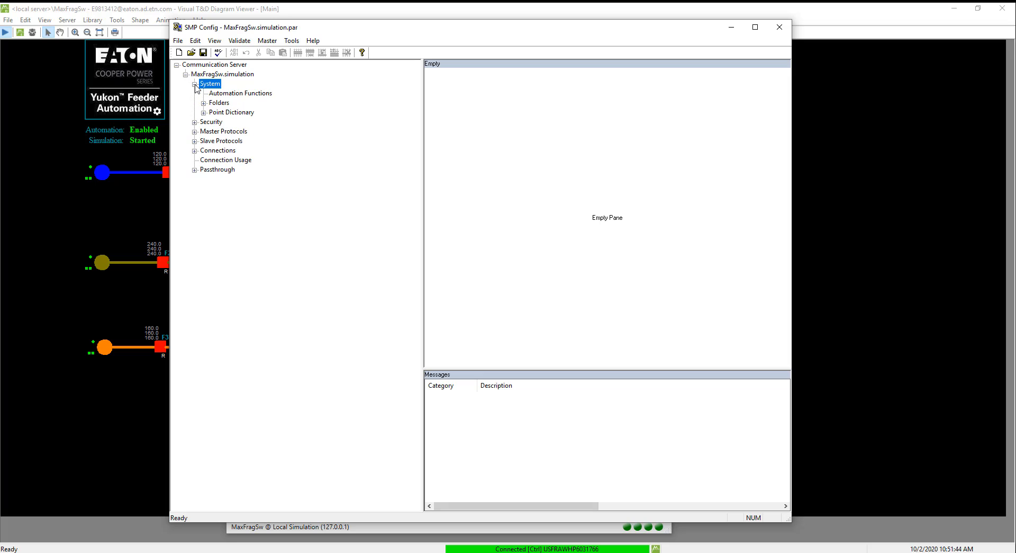
- Add an enabled Automation Functions master instance named FAState2 under System
left_click(241, 94)
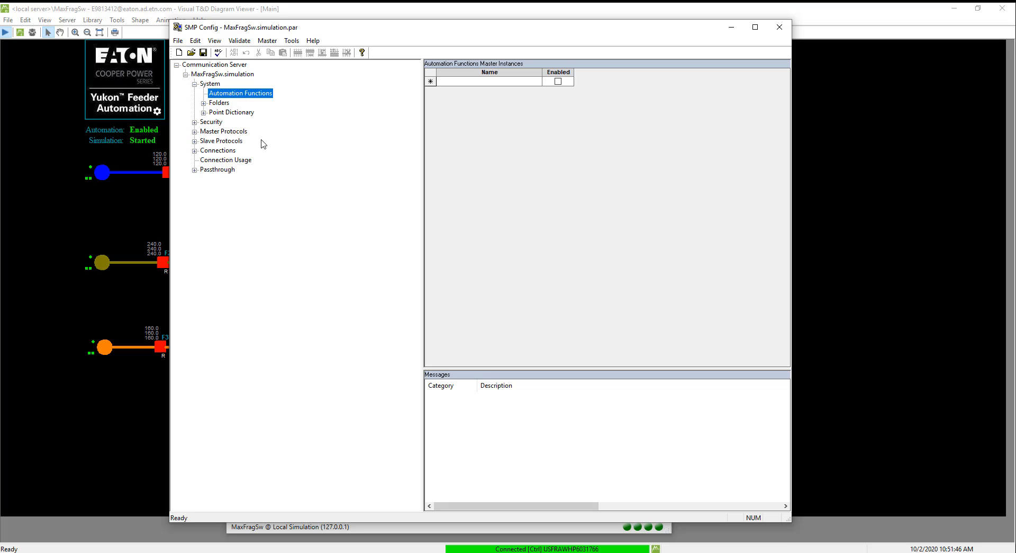
left_click(461, 84)
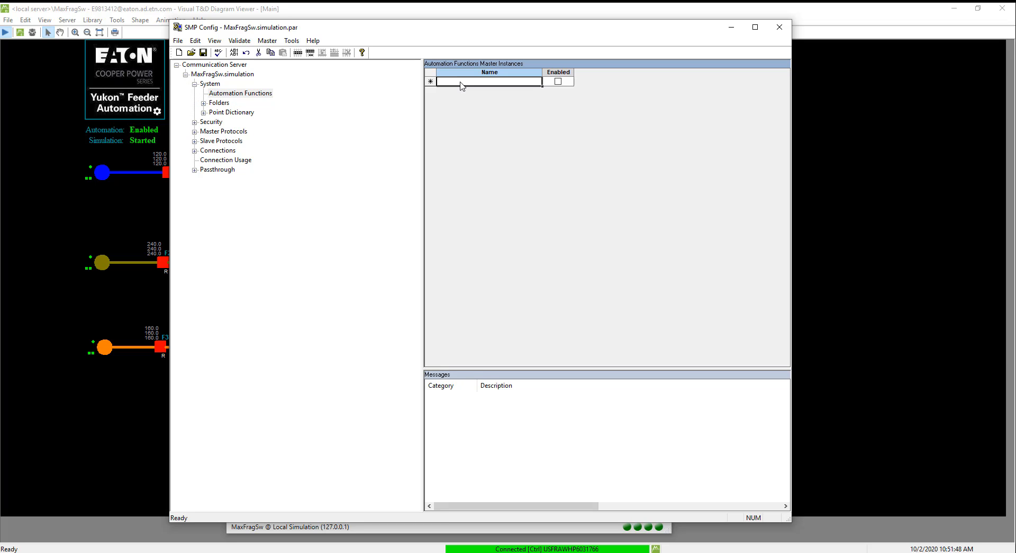
left_click(461, 82)
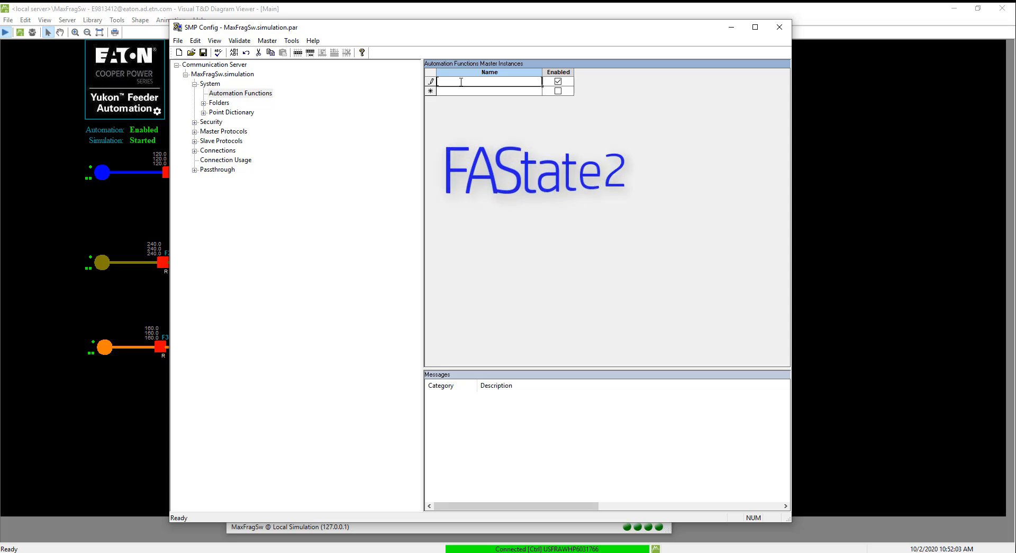
type("FA")
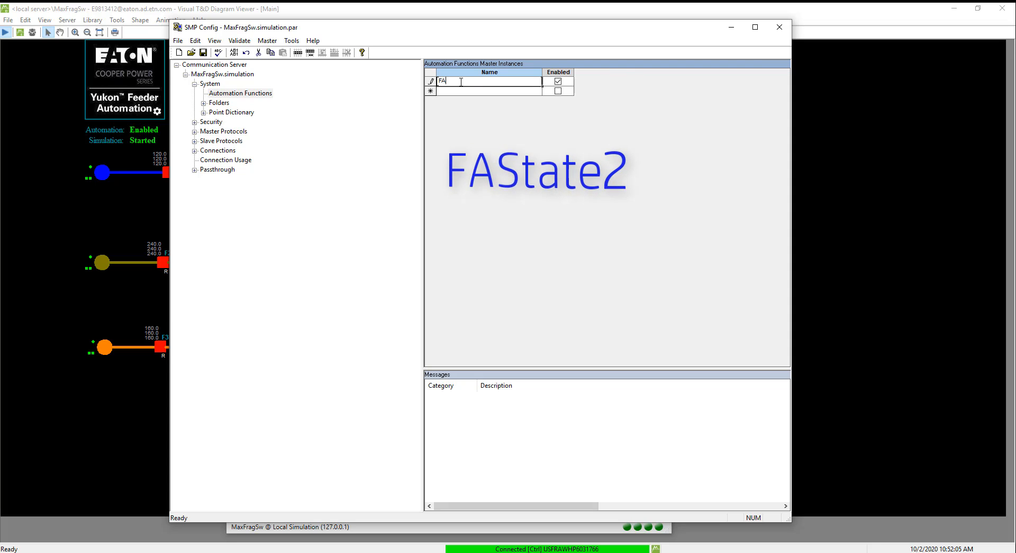
type("State2")
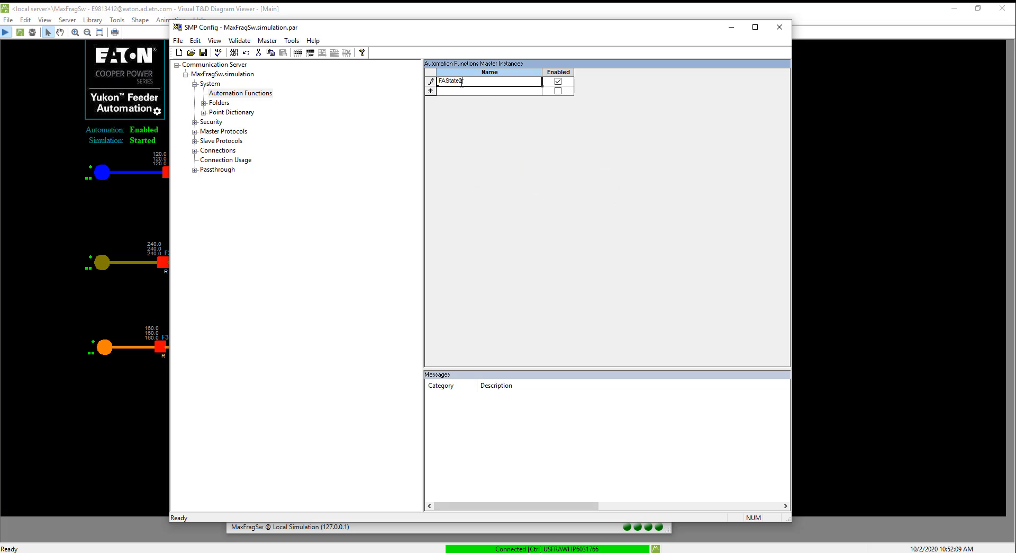
key("Return")
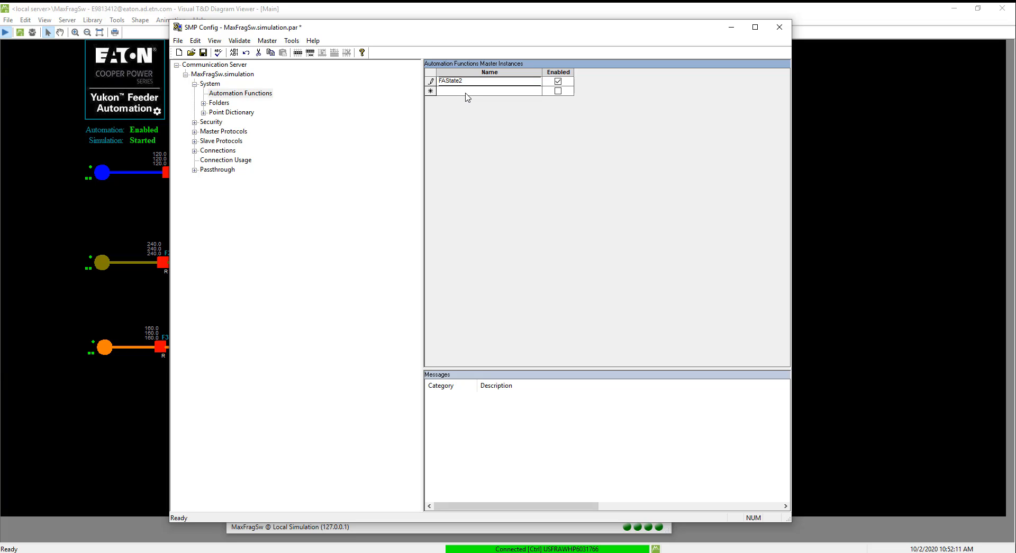
- Set the device prefix in FAState2's general parameters to FA_
left_click(240, 93)
left_click(238, 113)
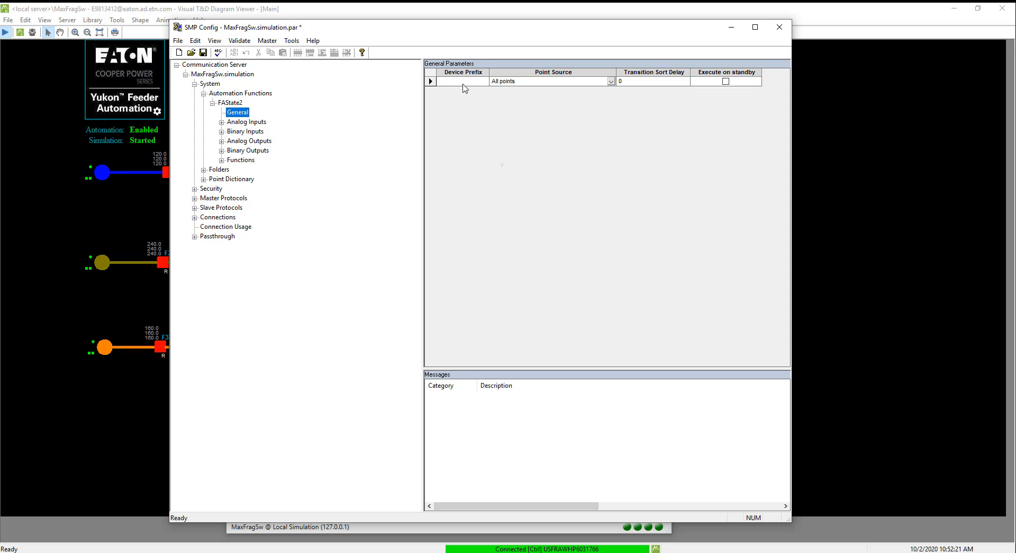
left_click(464, 82)
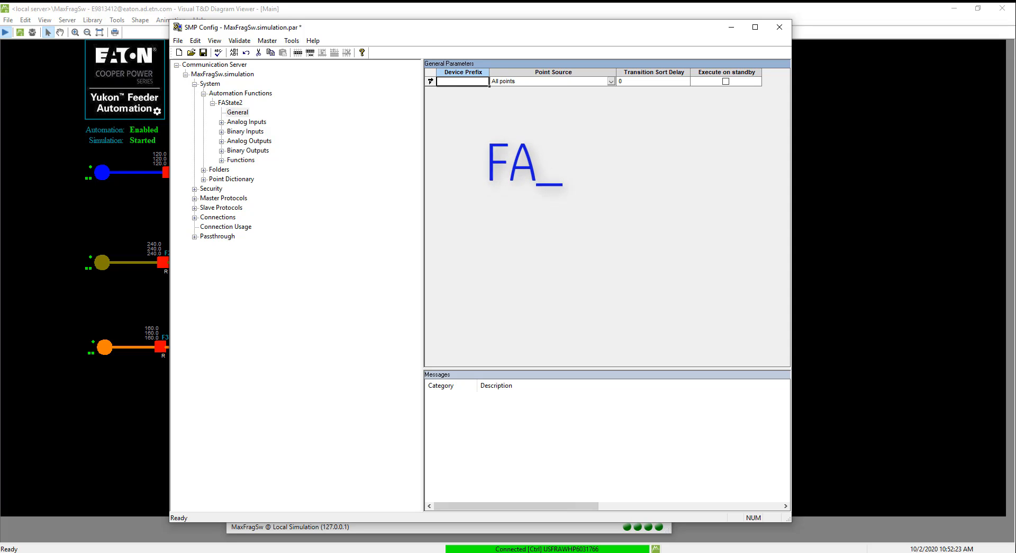
type("FA_")
key("Tab")
key("Tab")
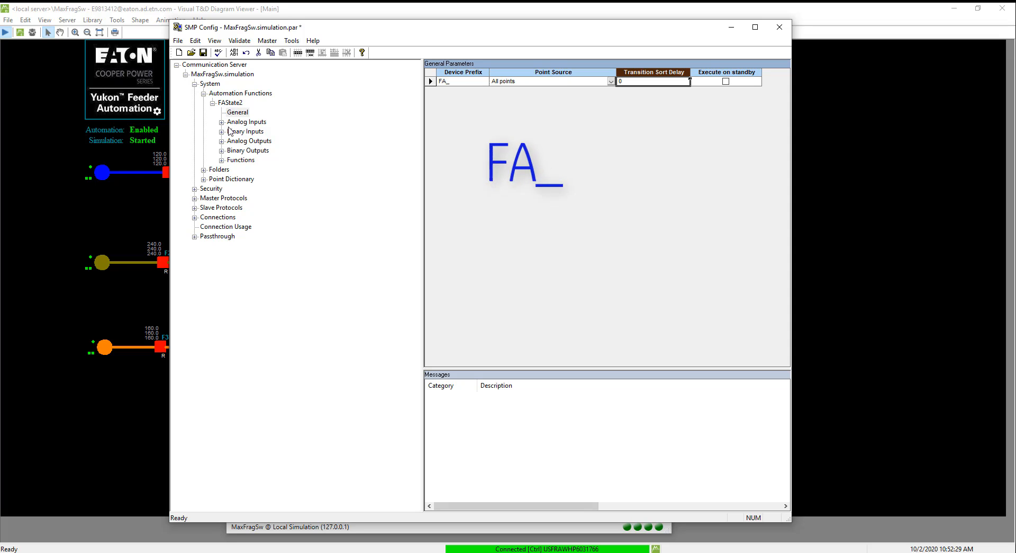
- Add a logical binary input named ActivityState to the FAState2 instance
left_click(221, 131)
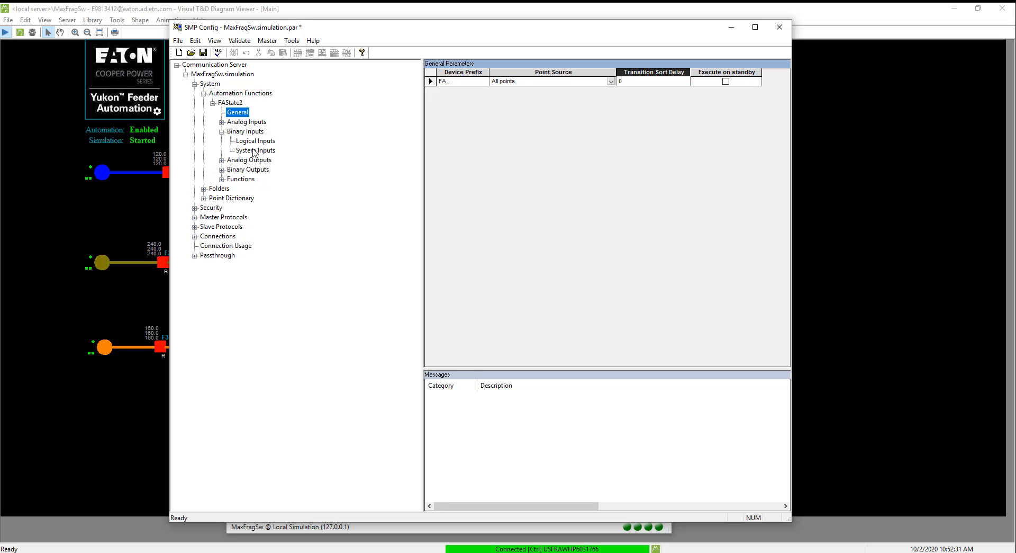
left_click(256, 140)
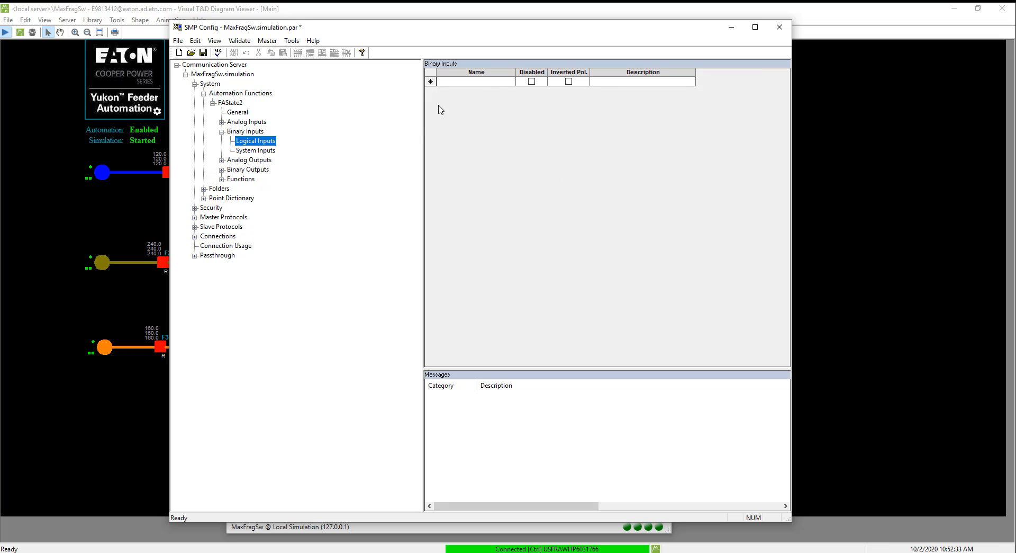
left_click(462, 82)
type("A")
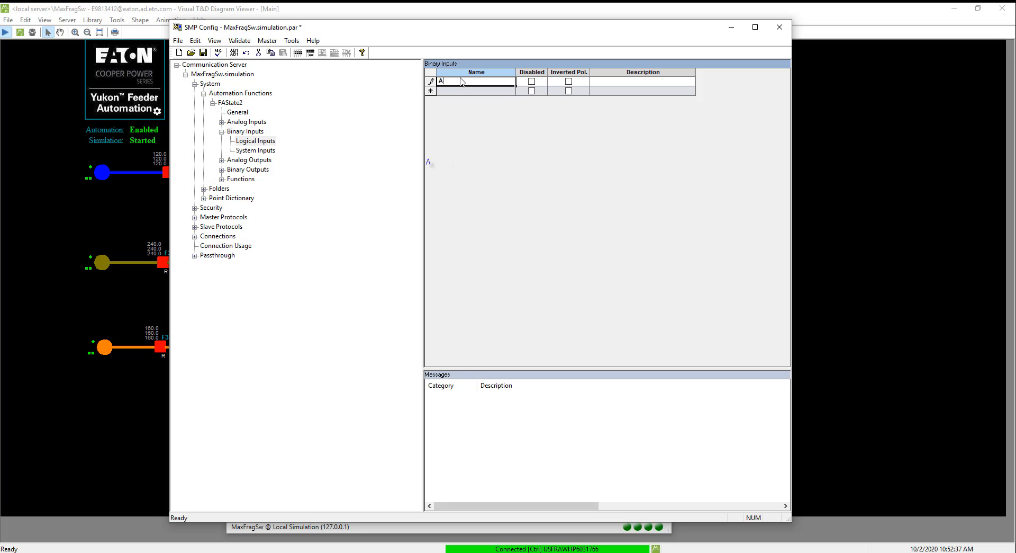
type("ctivi")
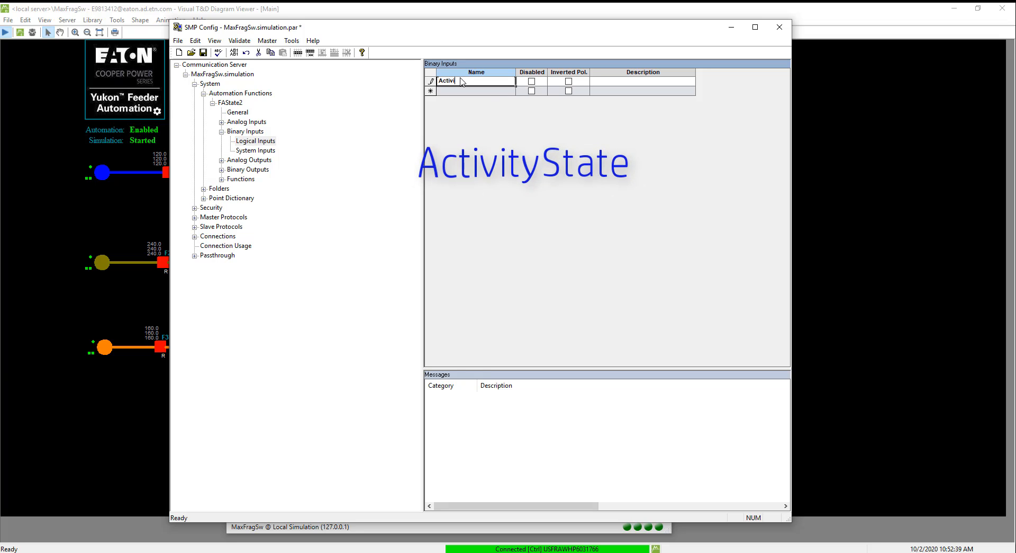
type("tyState")
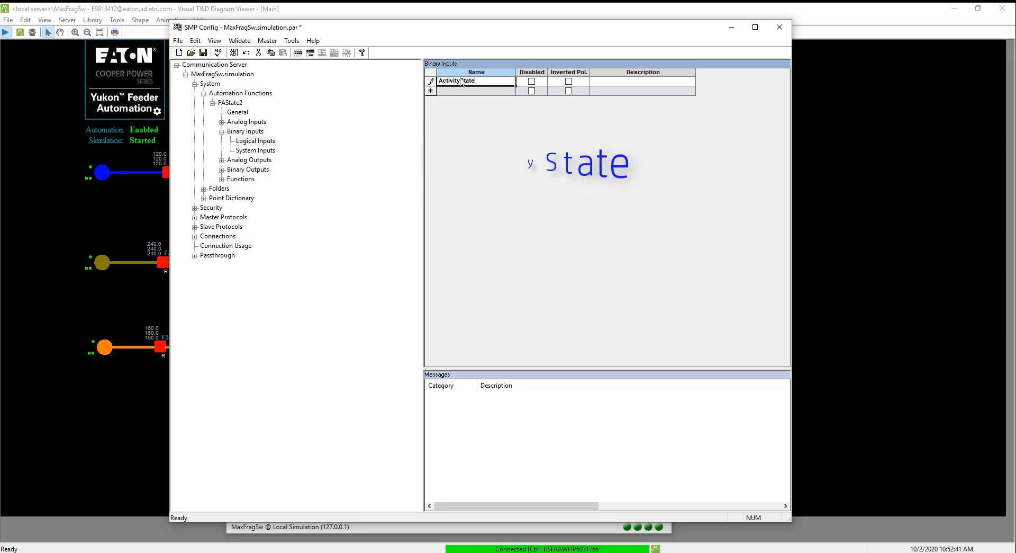
- Enter "The Automation System has detected an event" as the description of the ActivityState binary input
left_click(614, 84)
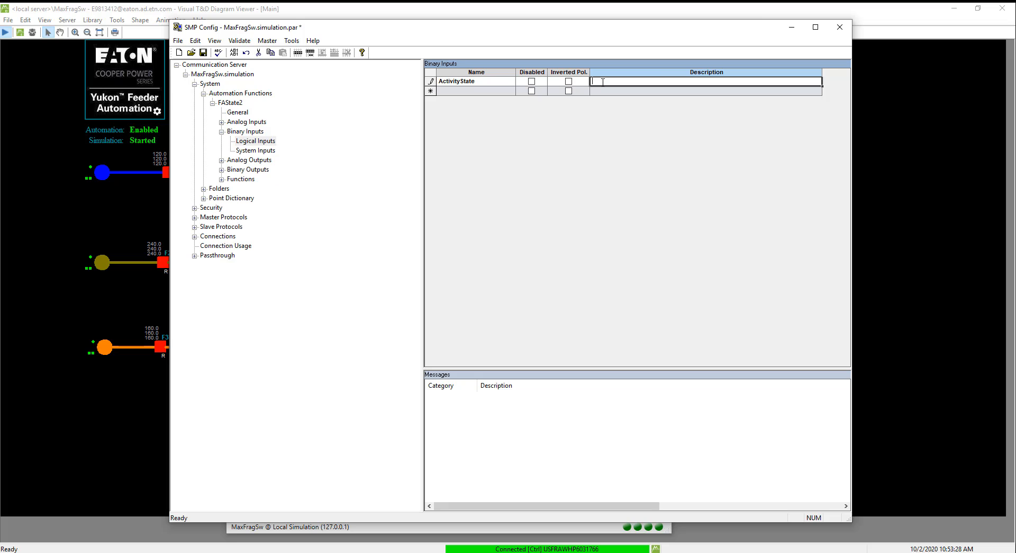
type("The")
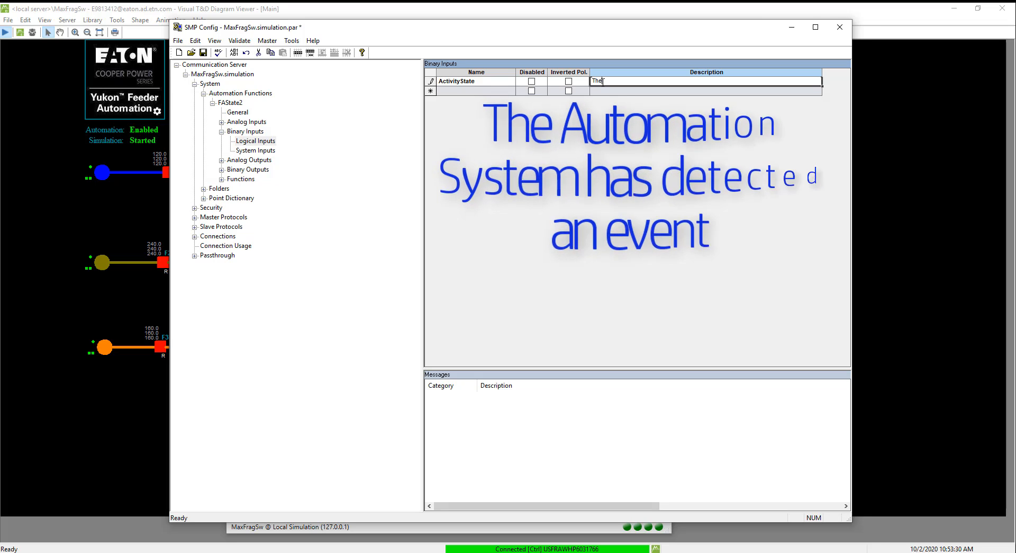
type(" Automation ")
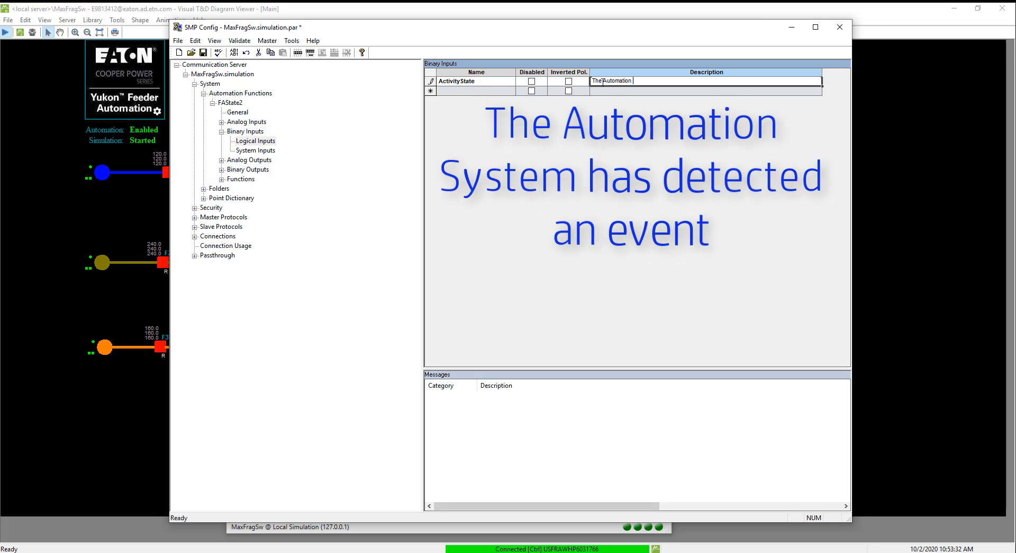
type("System ha")
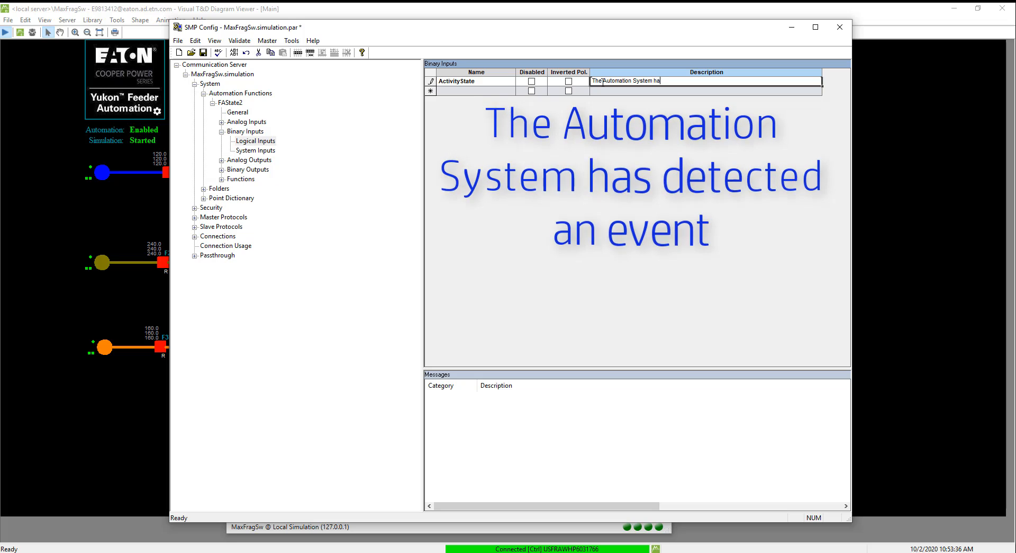
type("s detected an event")
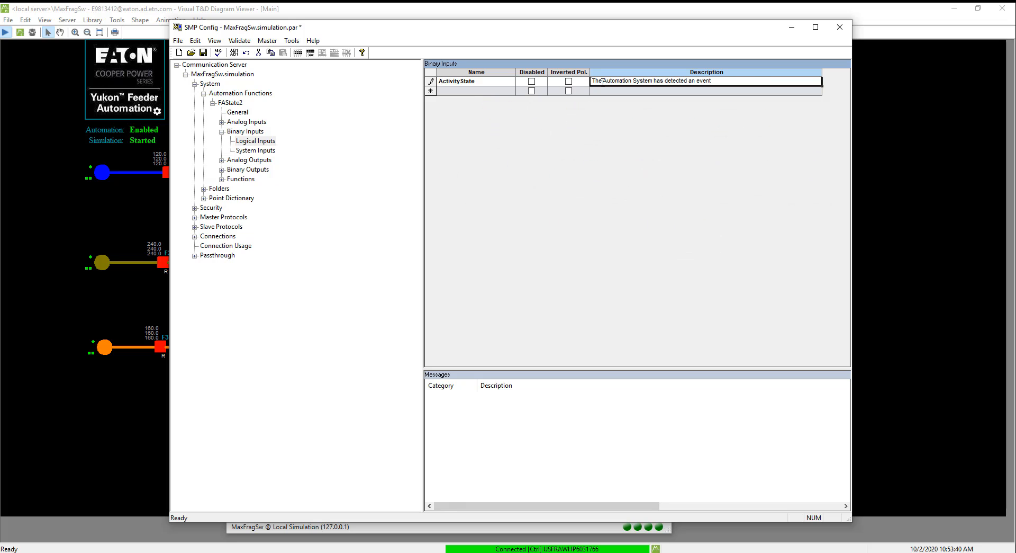
key("Return")
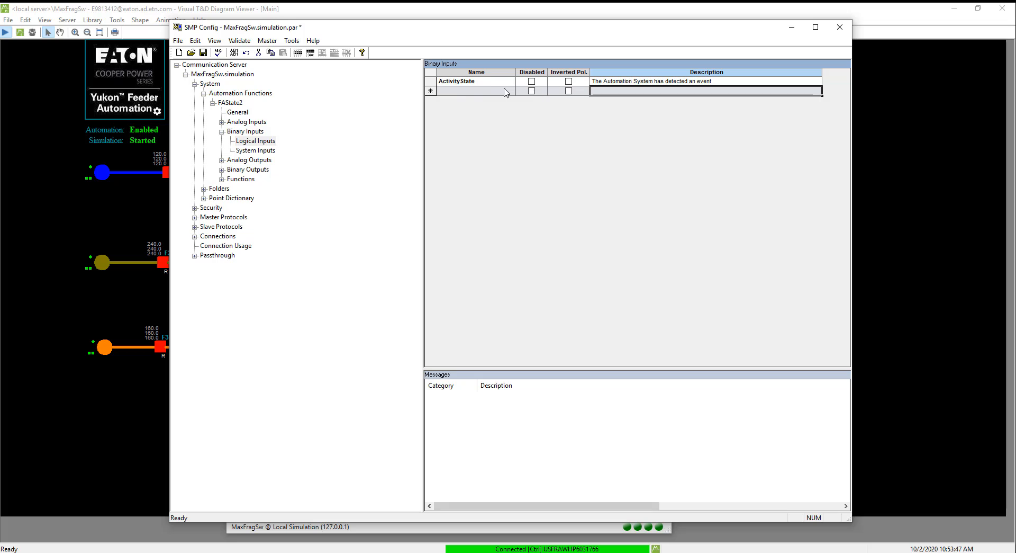
- Open the Logic Editor for FAState2's Logic Processor function and enter the expression "FA_Activity" = 2 for FA_ActivityState
left_click(222, 180)
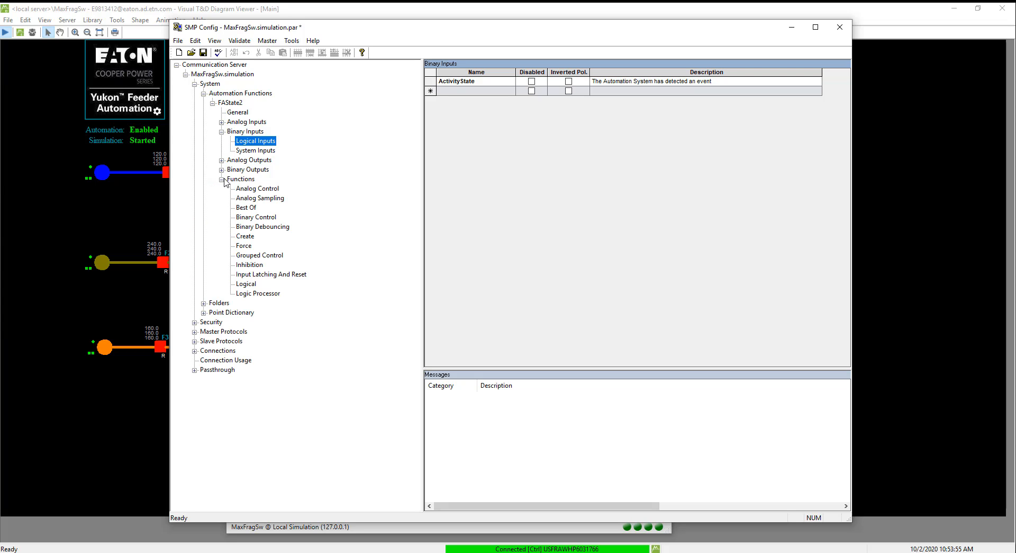
right_click(259, 295)
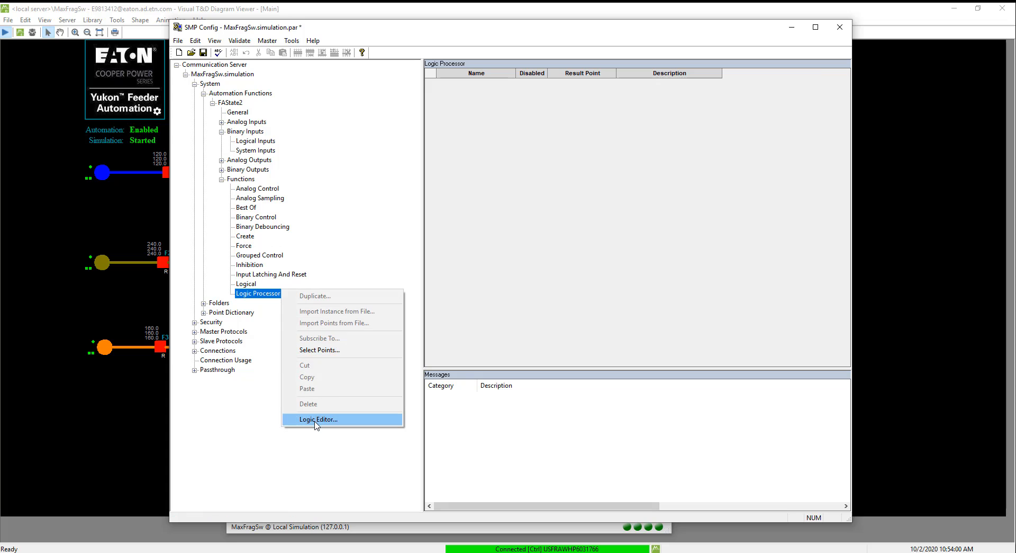
left_click(317, 419)
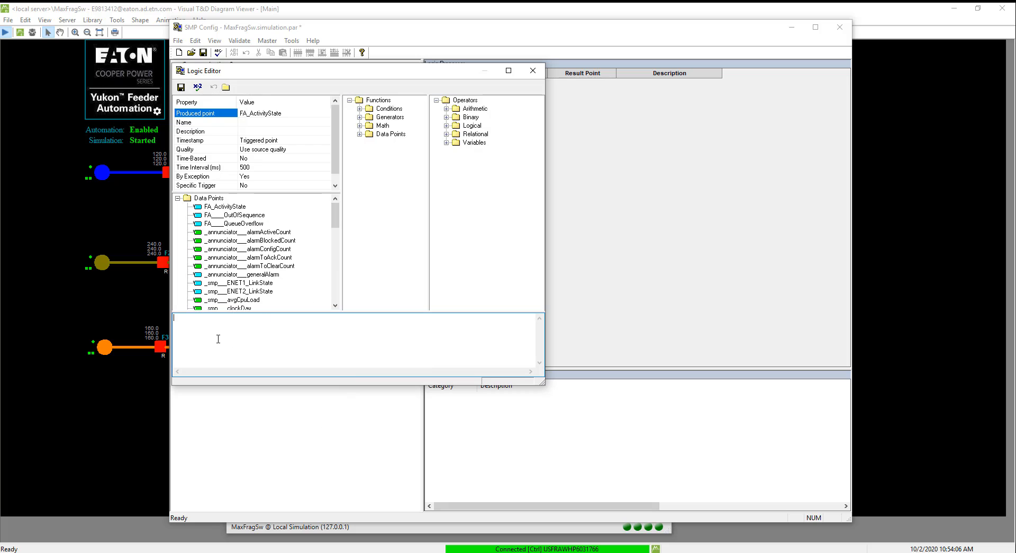
type("\"")
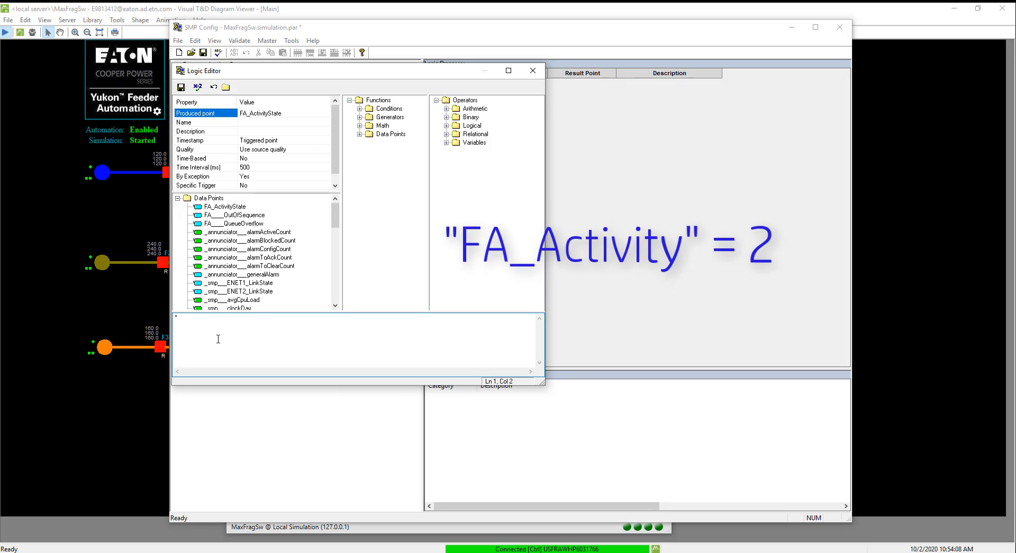
type("FA_Ac")
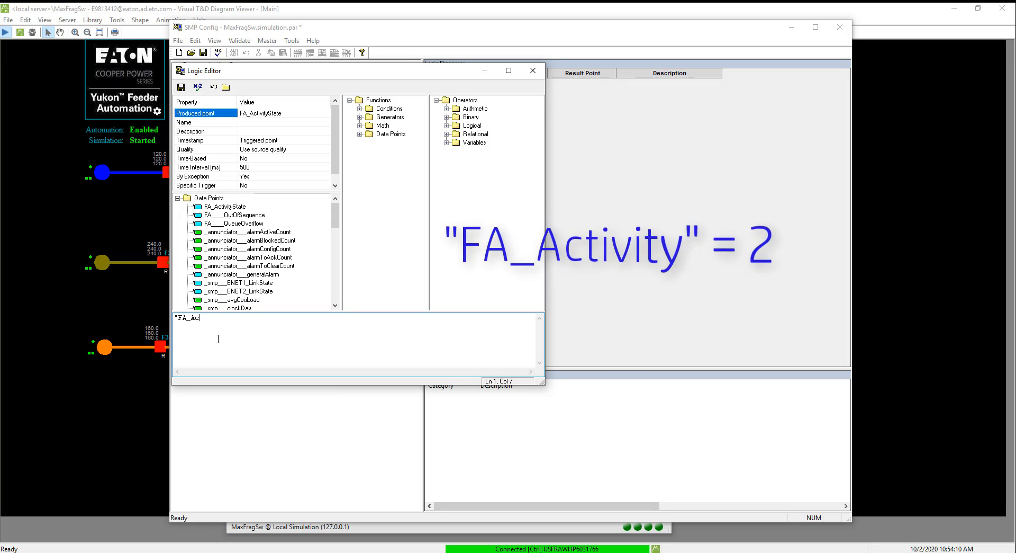
type("tivity\" = 2")
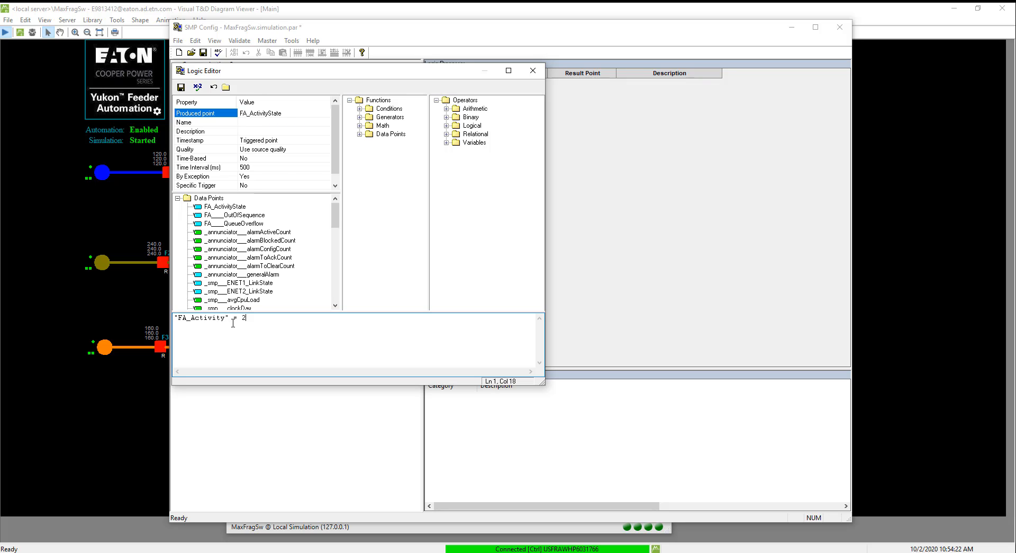
- Name the logic expression FAActivity2 in its properties
left_click(254, 122)
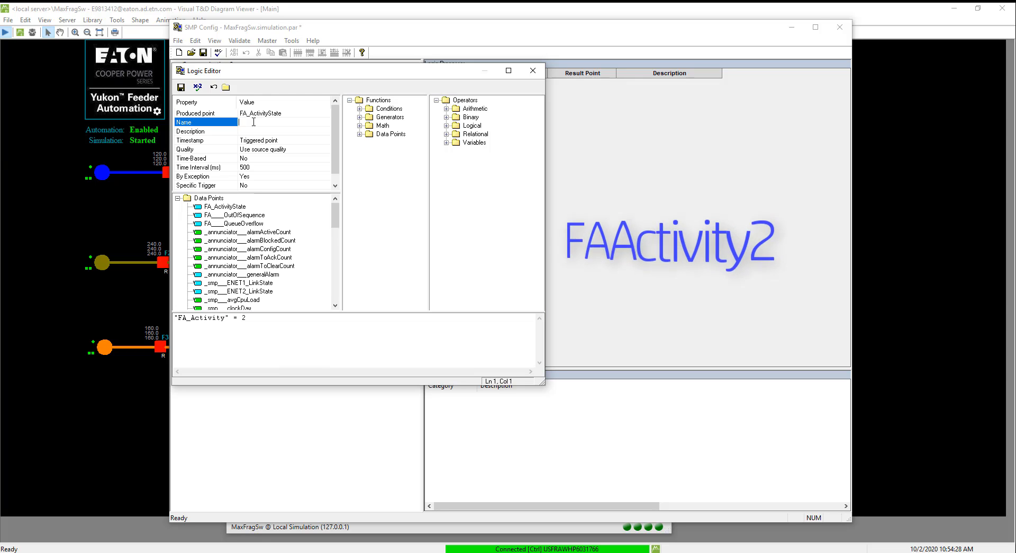
type("FAA")
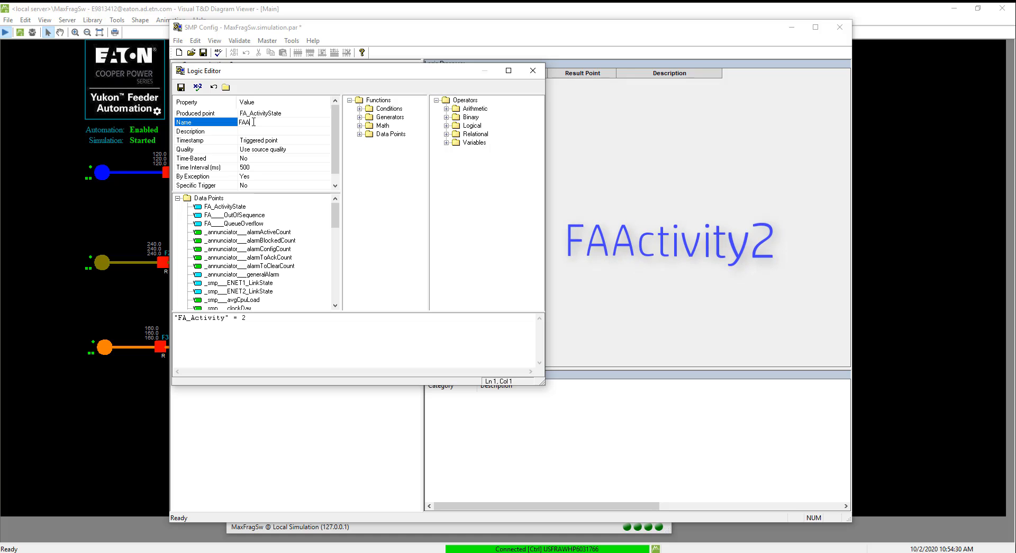
type("c")
type("tivity")
type(" =2")
key("Left")
key("BackSpace")
key("BackSpace")
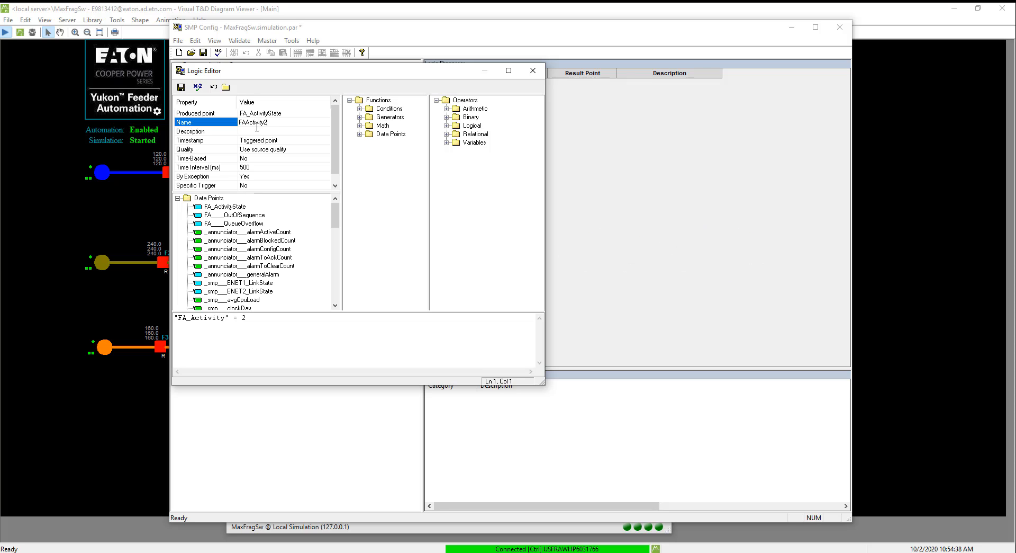
left_click(262, 133)
- Save the FAActivity2 expression without modifying its unknown data point, and close the Logic Editor
left_click(180, 88)
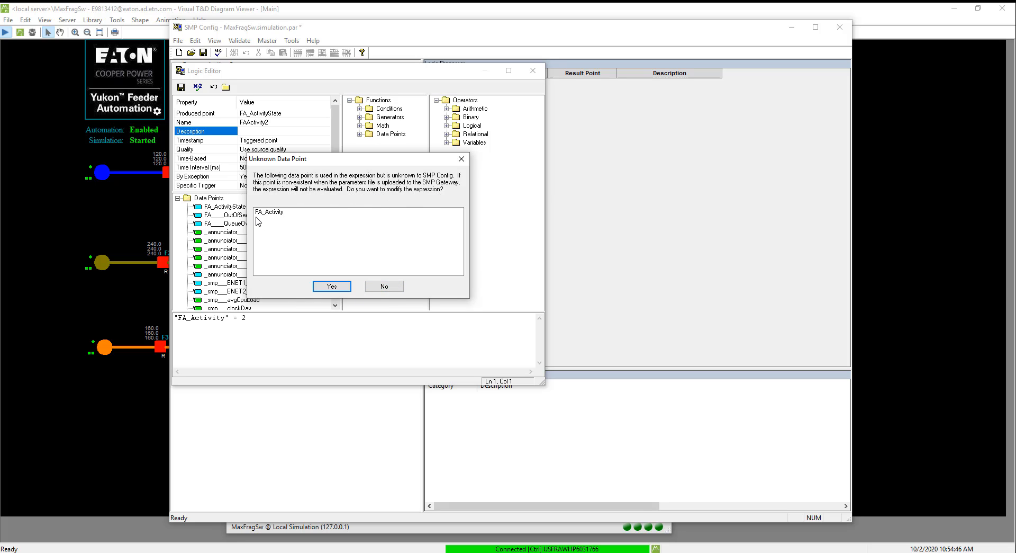
left_click(394, 290)
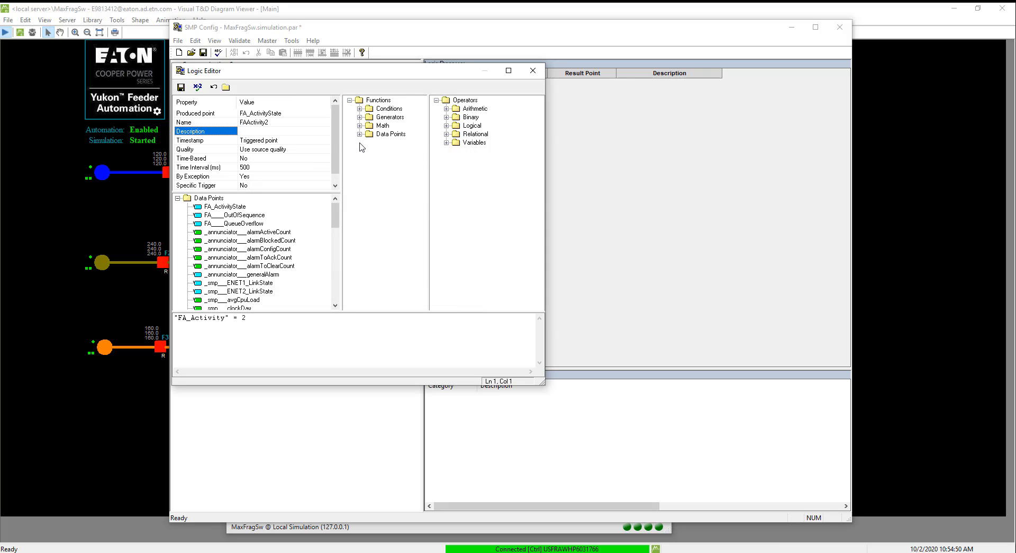
left_click(533, 71)
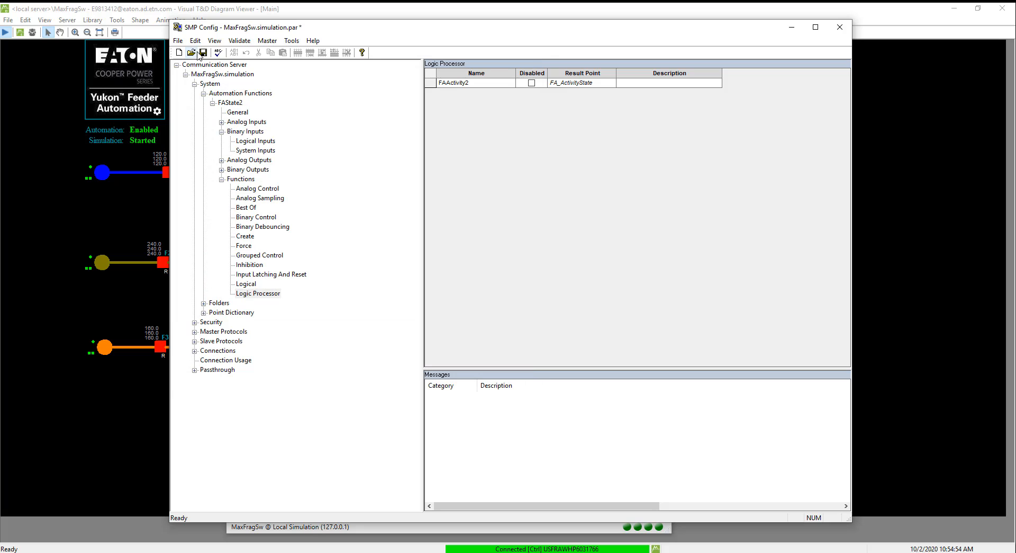
- Save the communication configuration in its current state and minimize its window to return to YFA Manager
left_click(203, 52)
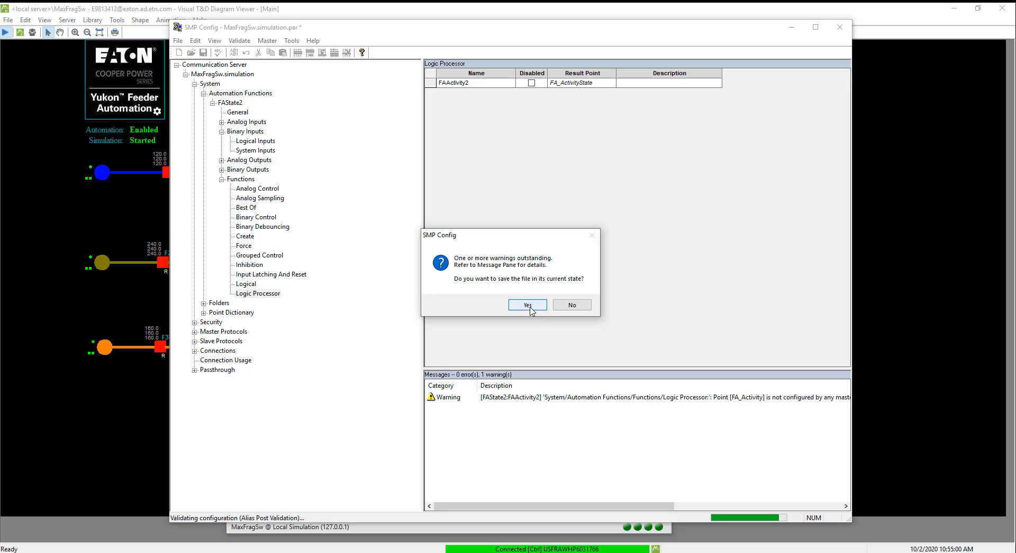
left_click(529, 305)
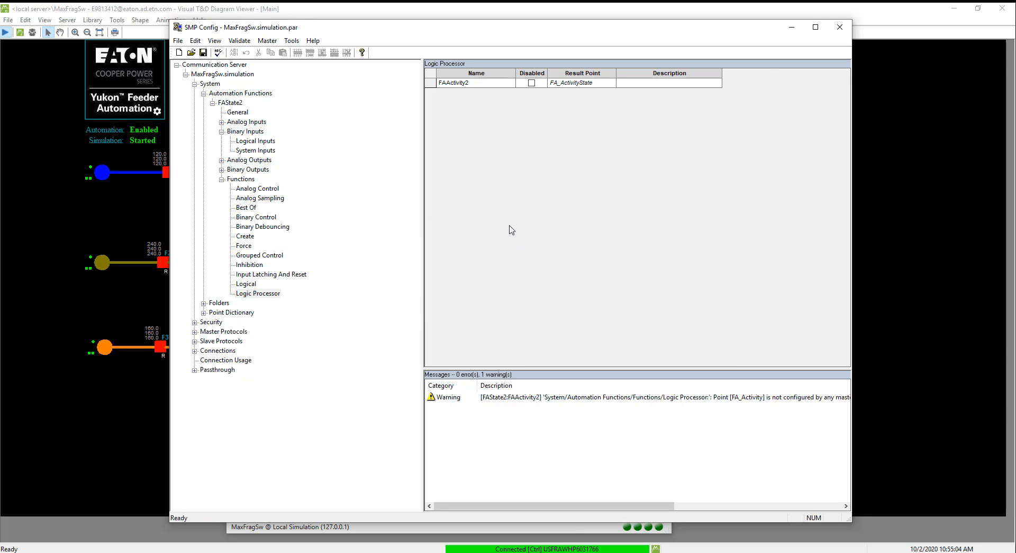
left_click(792, 27)
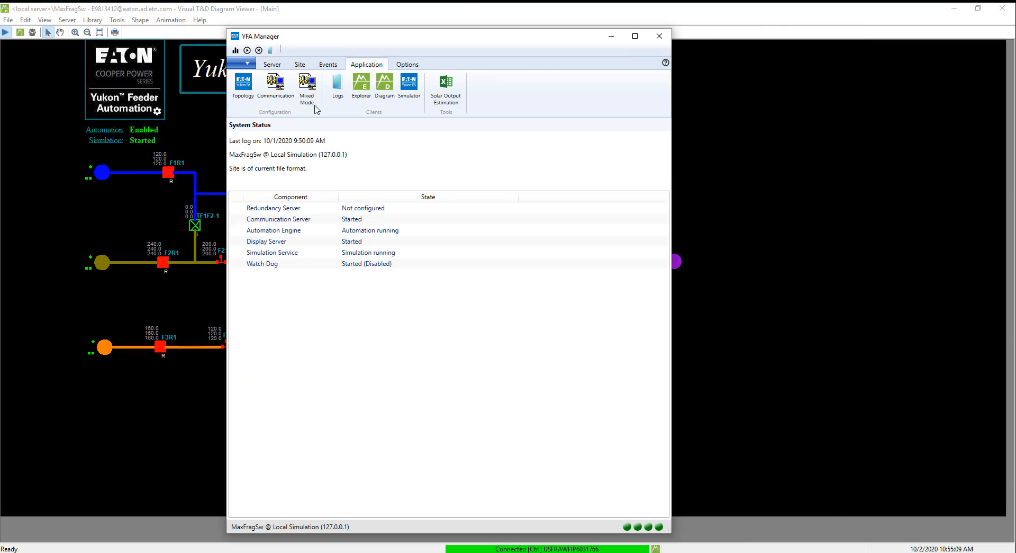
- Restart the MaxFragSw system services from YFA Manager, and open the site configuration for editing in Visual T&D Explorer
left_click(247, 51)
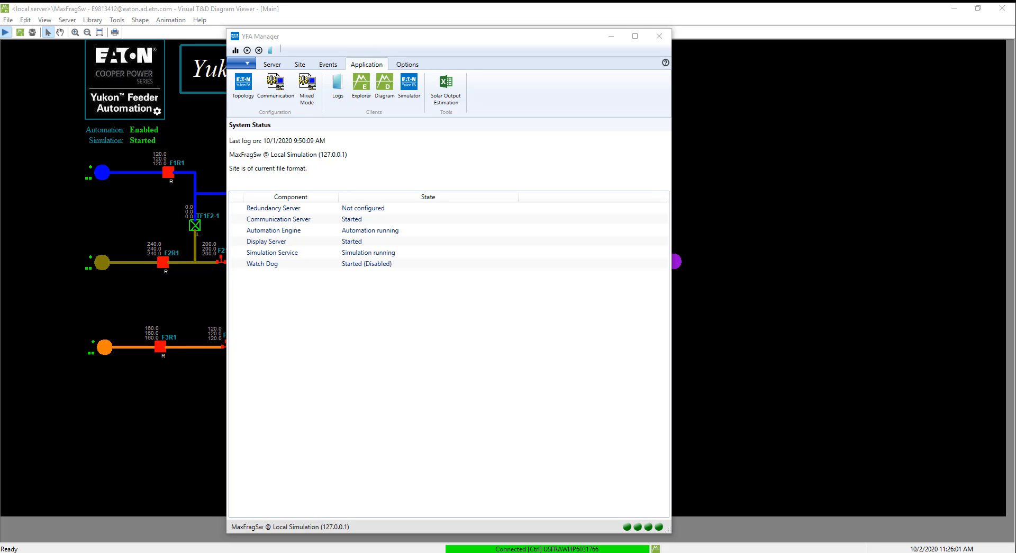
left_click(202, 552)
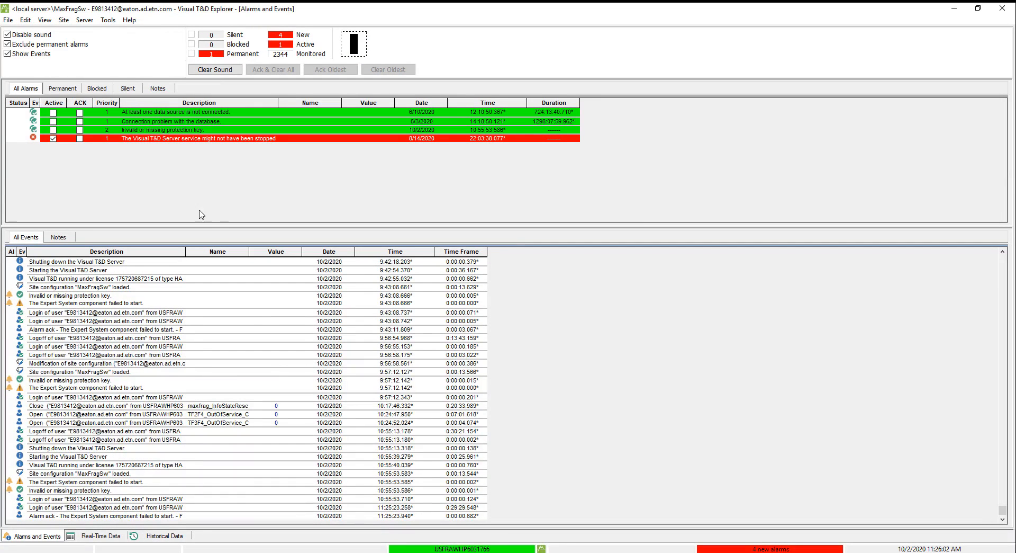
left_click(64, 21)
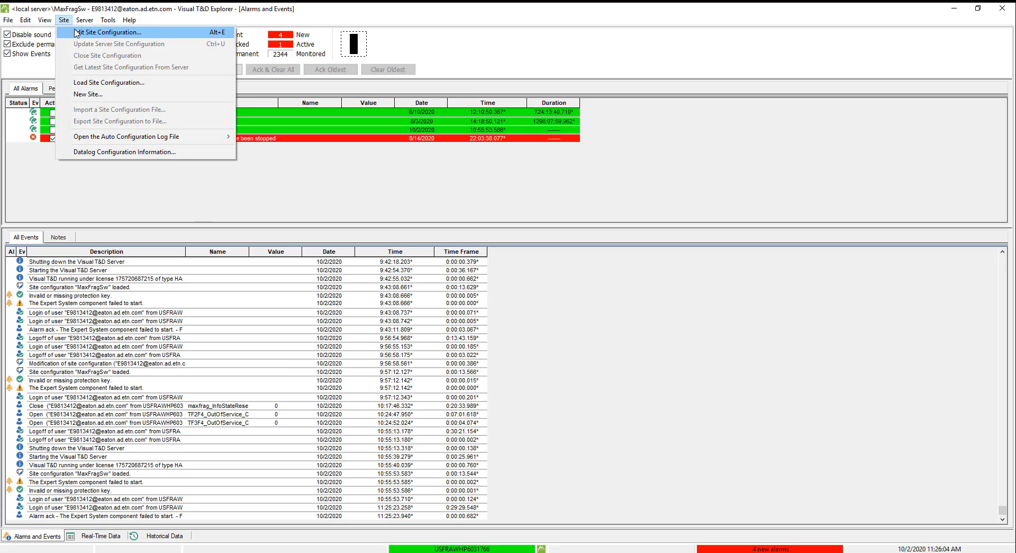
left_click(78, 33)
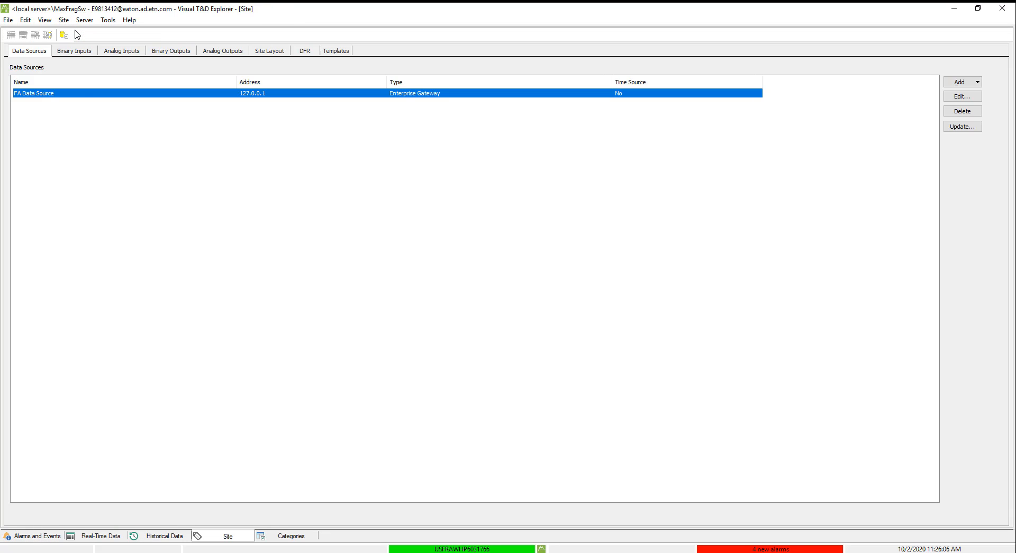
- Update the site's data points from FA Data Source, adding the binary input FA_ActivityState
left_click(971, 127)
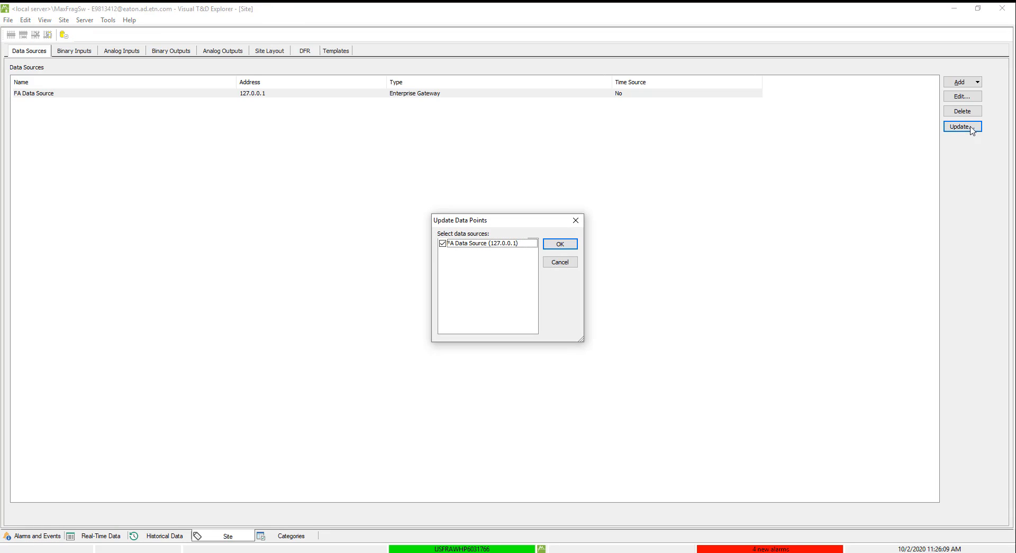
left_click(560, 247)
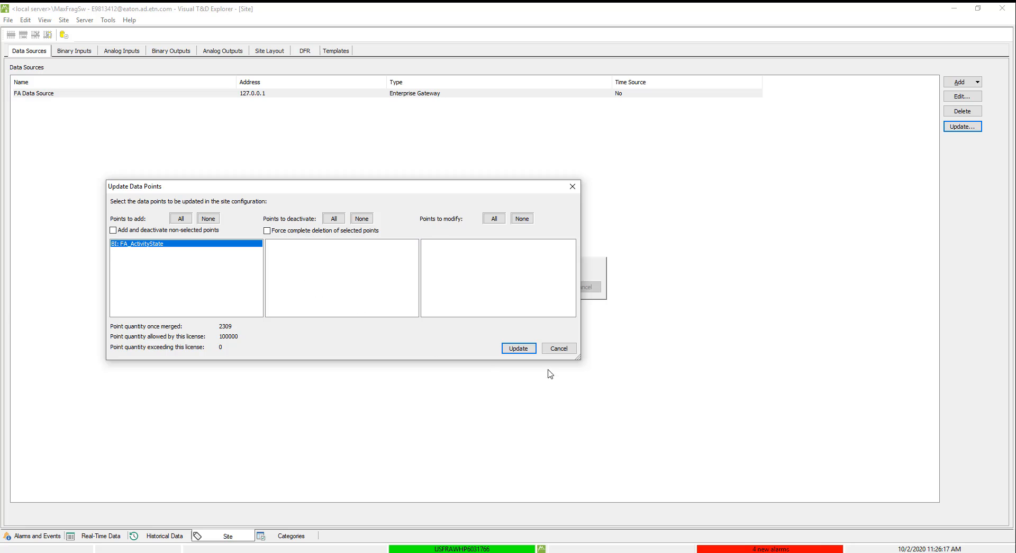
left_click(513, 348)
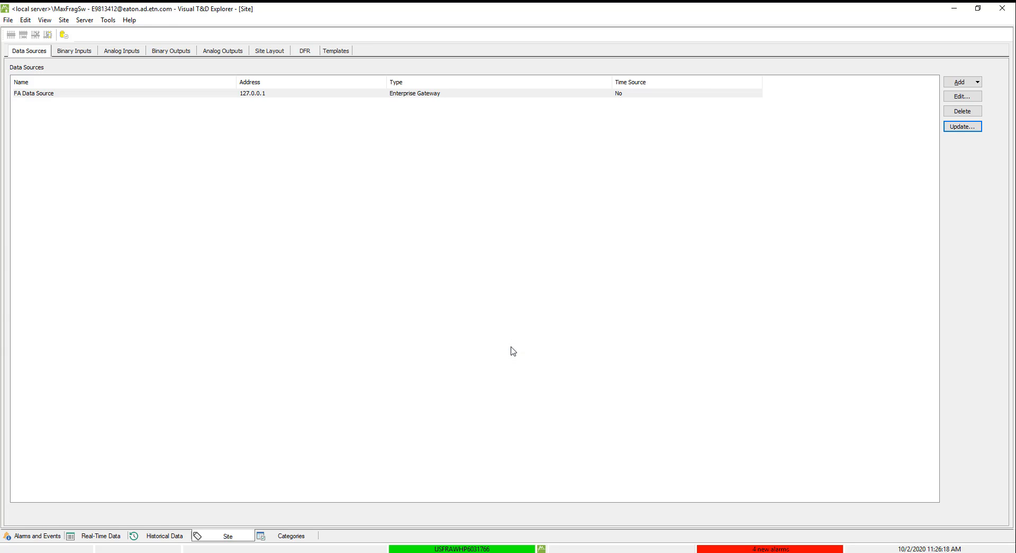
left_click(584, 306)
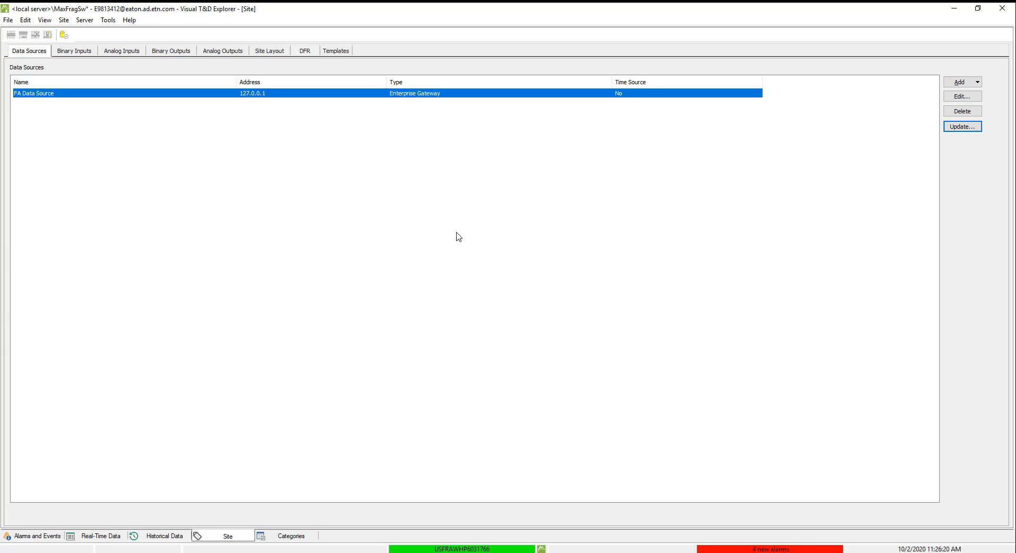
- Set the event of the FA_ActivityState binary input to <Generic> and update the server site configuration
left_click(74, 52)
scroll(111, 169, "down", 2)
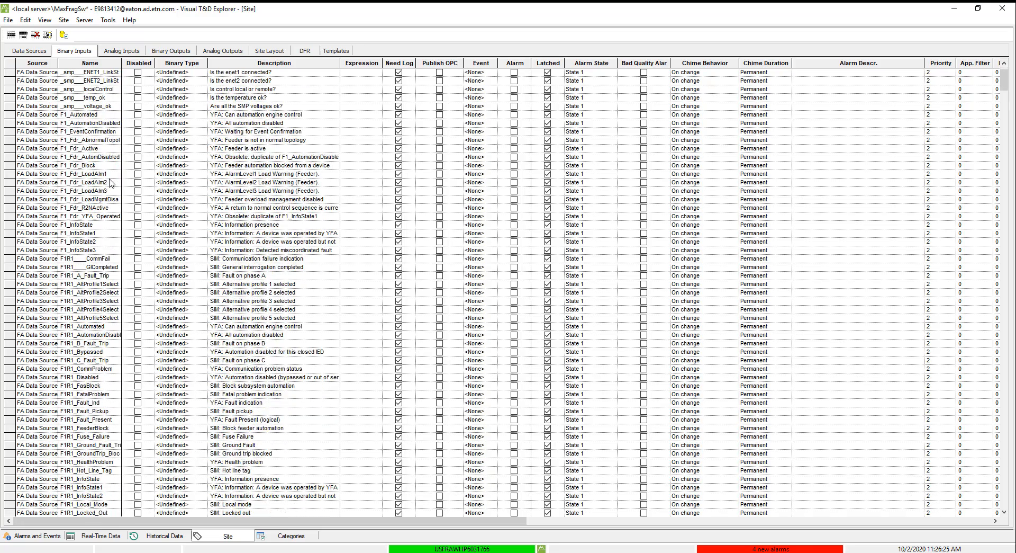
left_click_drag(1005, 82, 1011, 320)
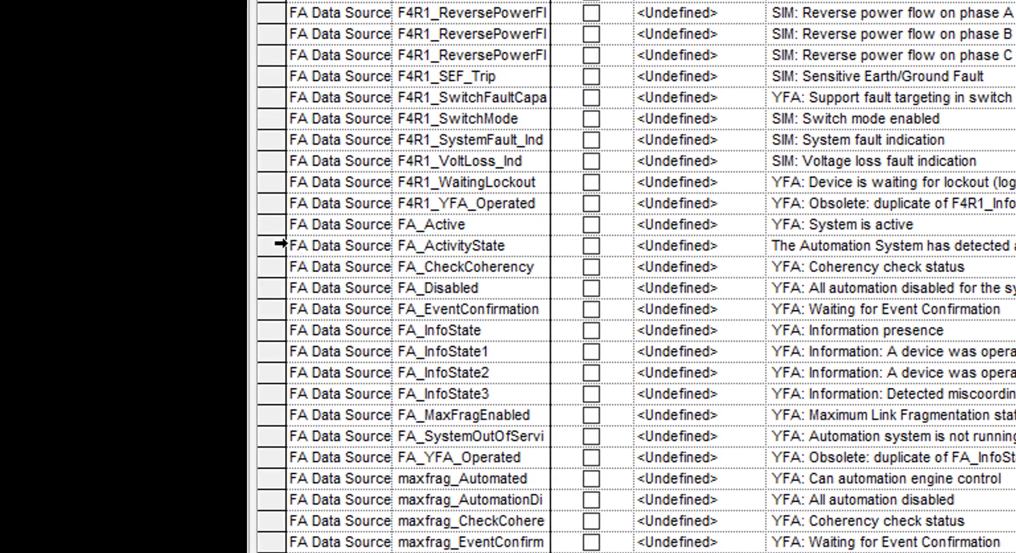
left_click(281, 243)
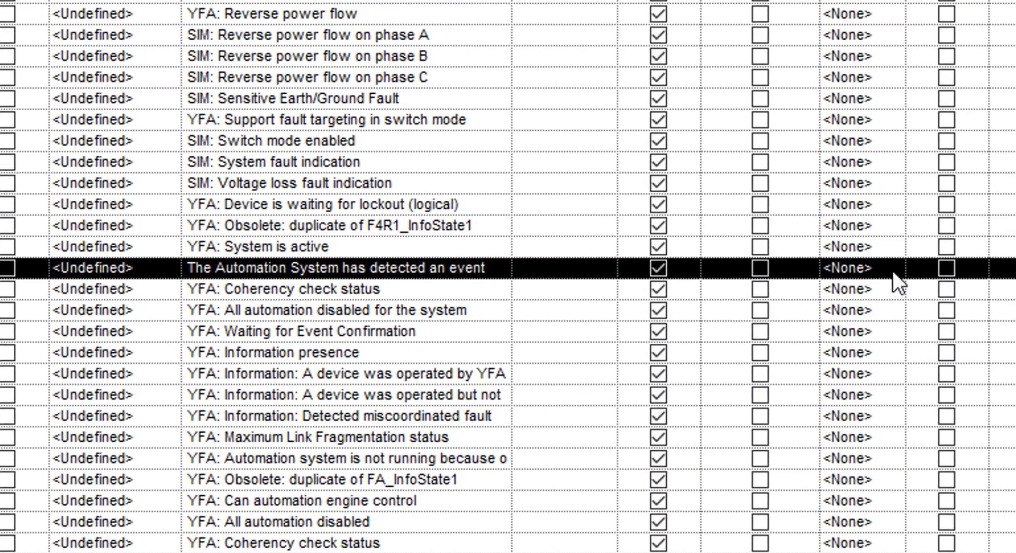
left_click(893, 270)
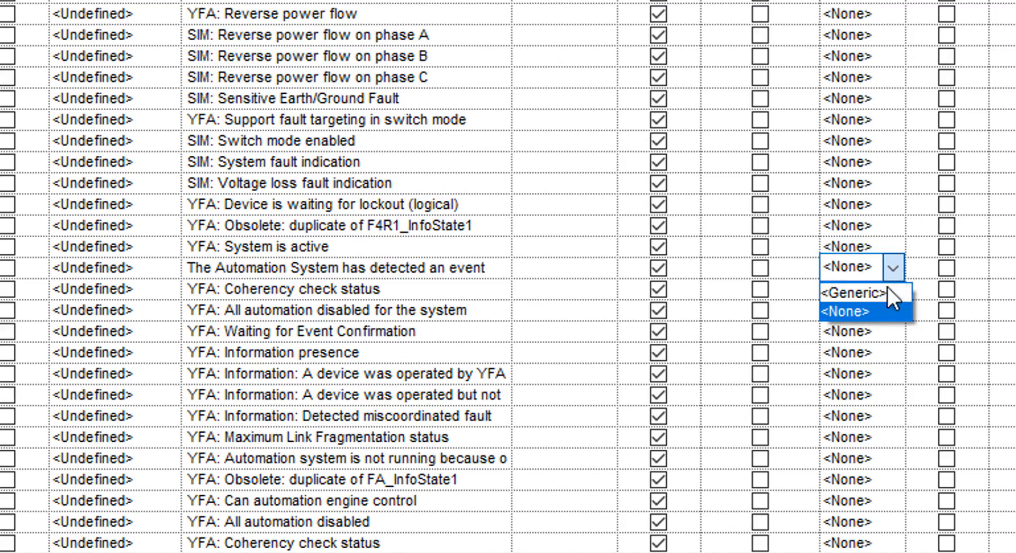
left_click(884, 289)
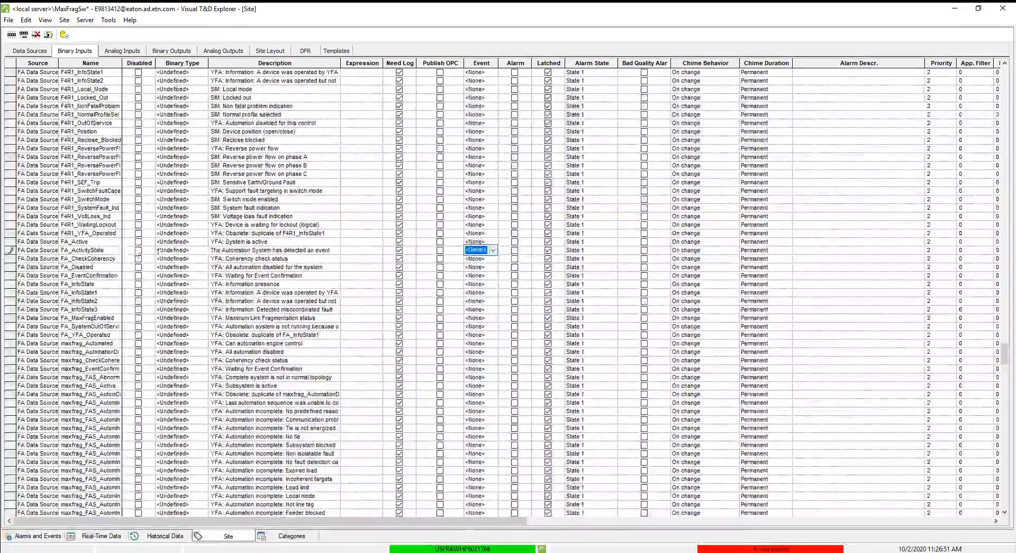
left_click(64, 20)
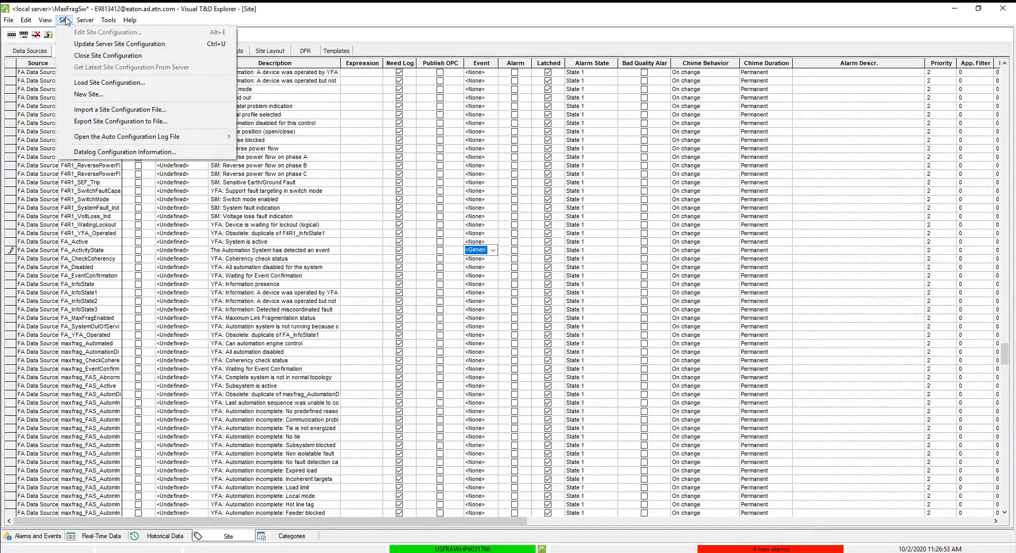
left_click(83, 44)
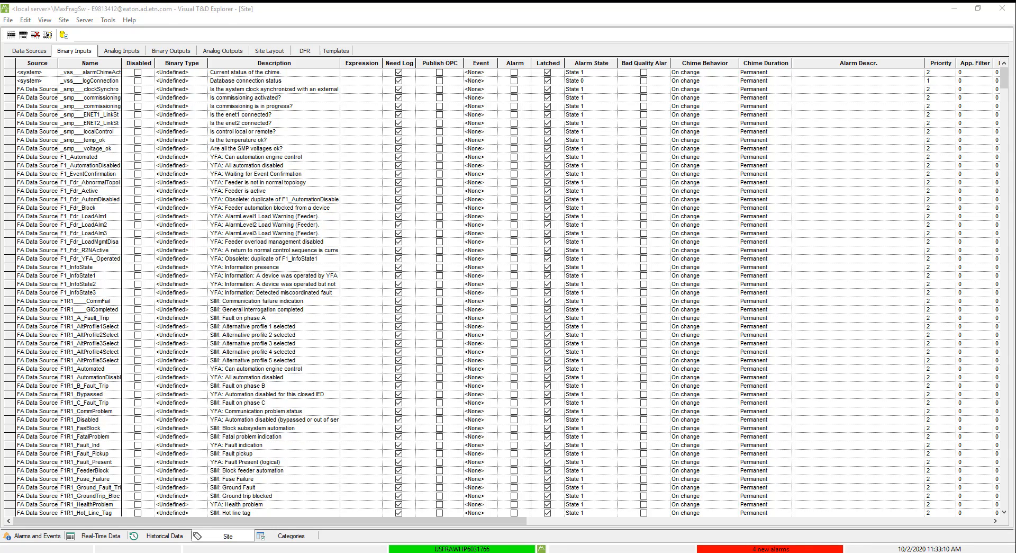
- Add an event notification and choose the <Generic> category under Process-Related Events
left_click(110, 22)
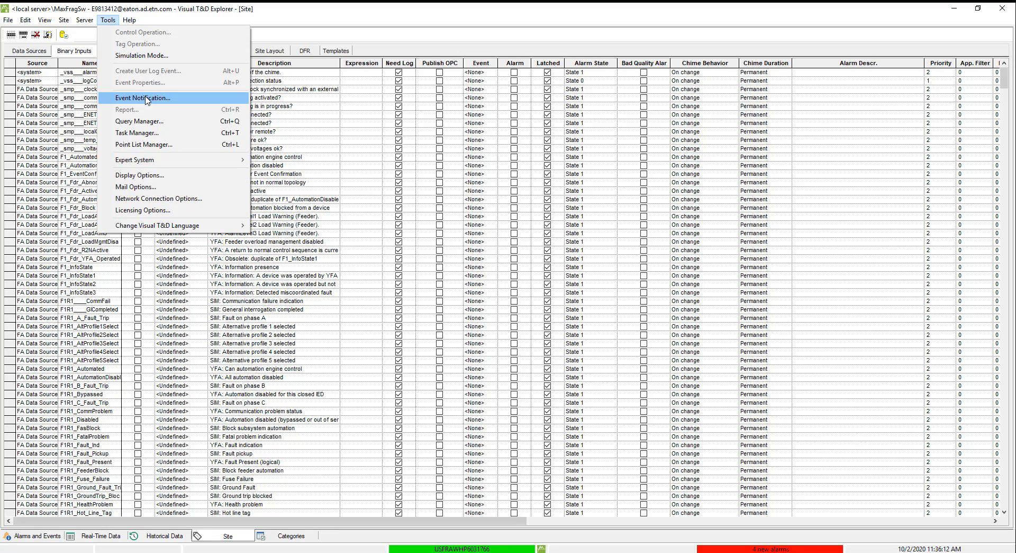
left_click(143, 98)
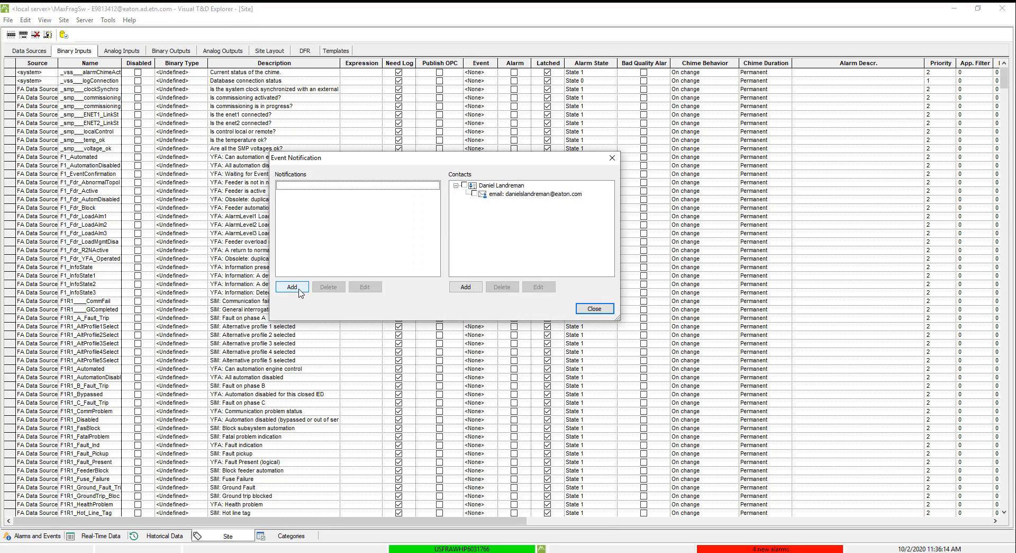
left_click(292, 286)
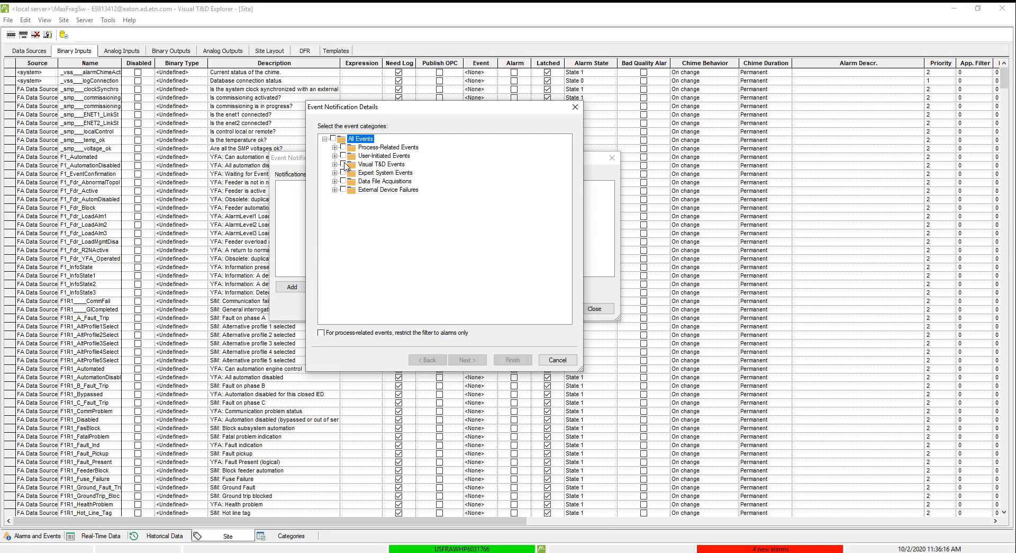
left_click(370, 147)
left_click(334, 147)
left_click(376, 156)
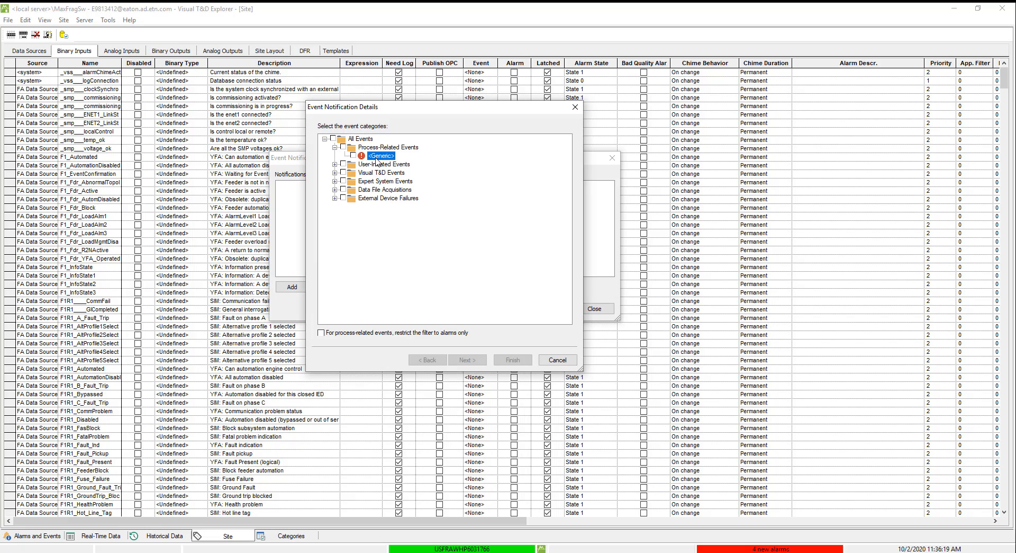
left_click(353, 156)
left_click(471, 362)
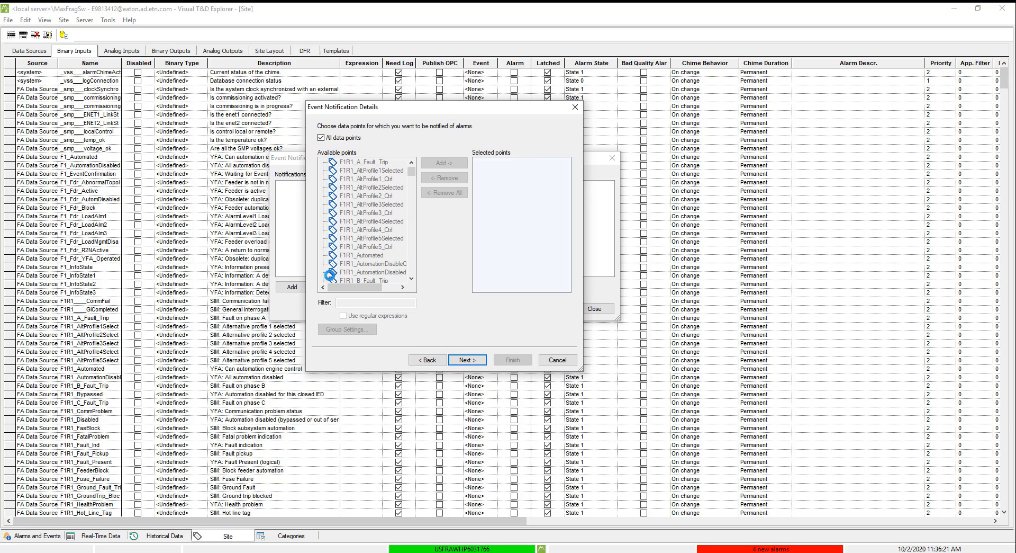
- Limit the notification to the FA_ActivityState data point instead of all data points, filtering the available points by FA_Activ
left_click(321, 137)
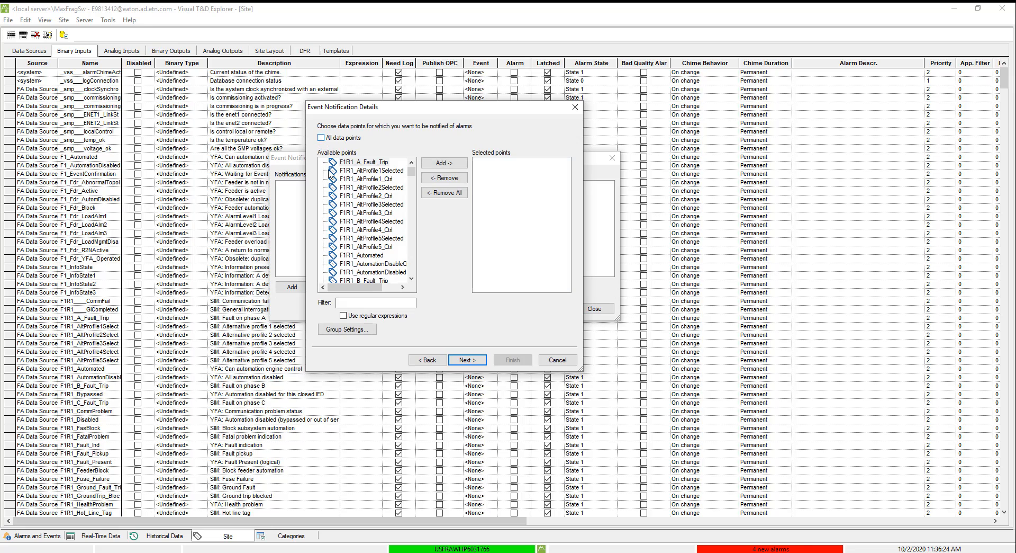
left_click(370, 303)
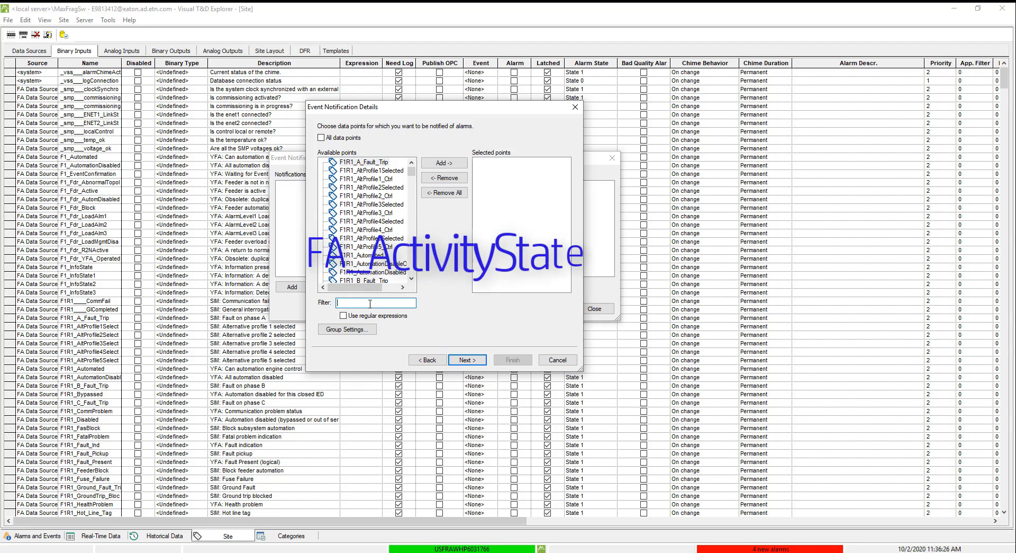
type("FA_Acti")
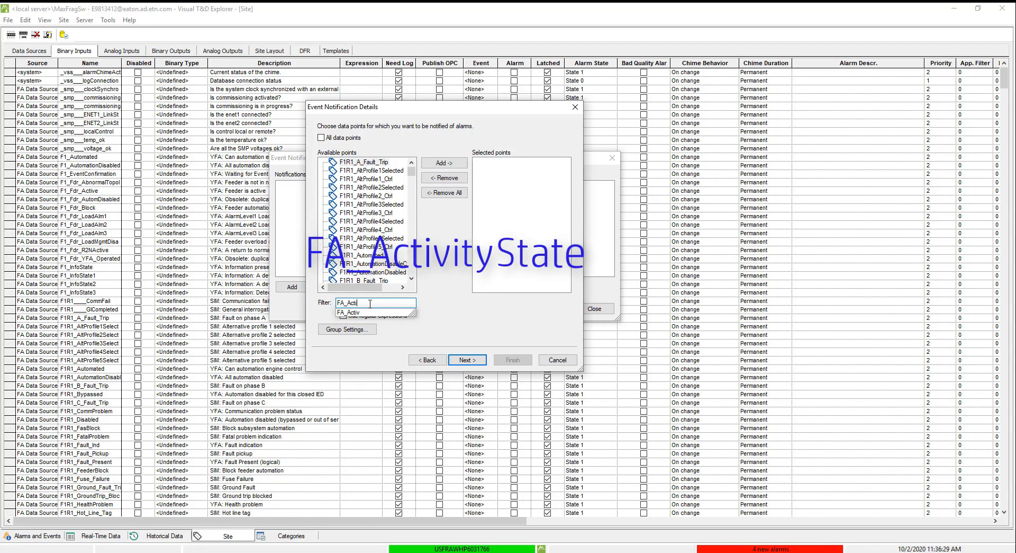
left_click(349, 312)
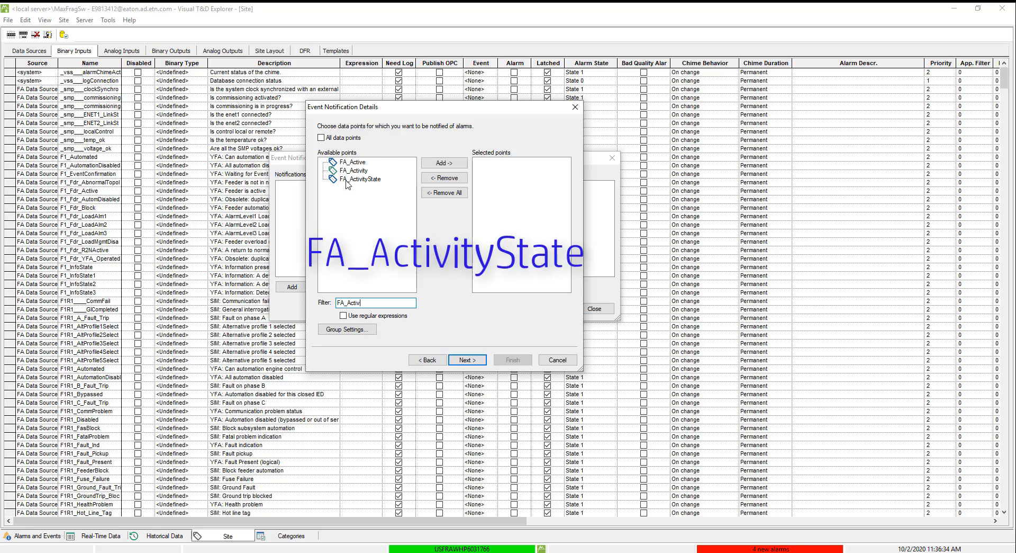
left_click(352, 180)
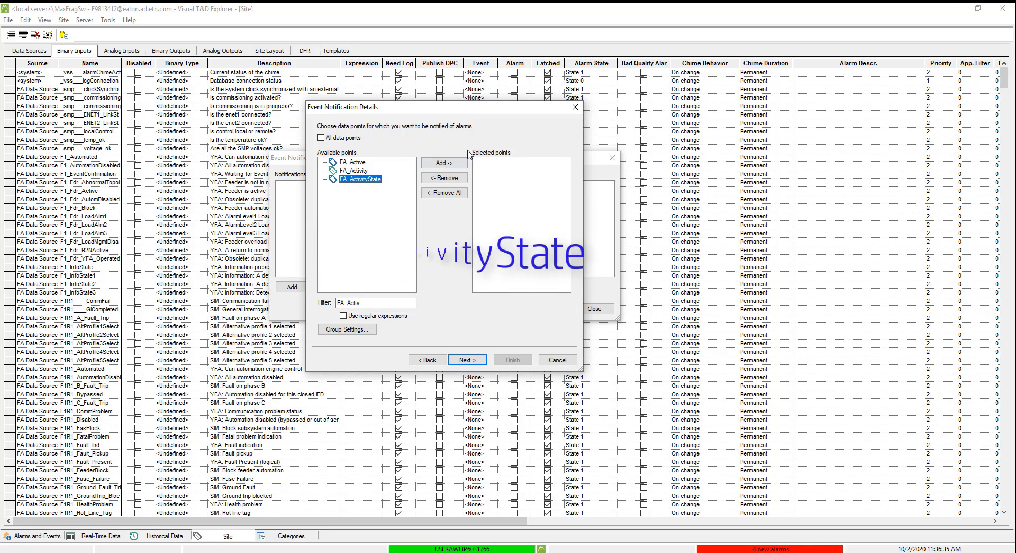
left_click(443, 164)
left_click(475, 361)
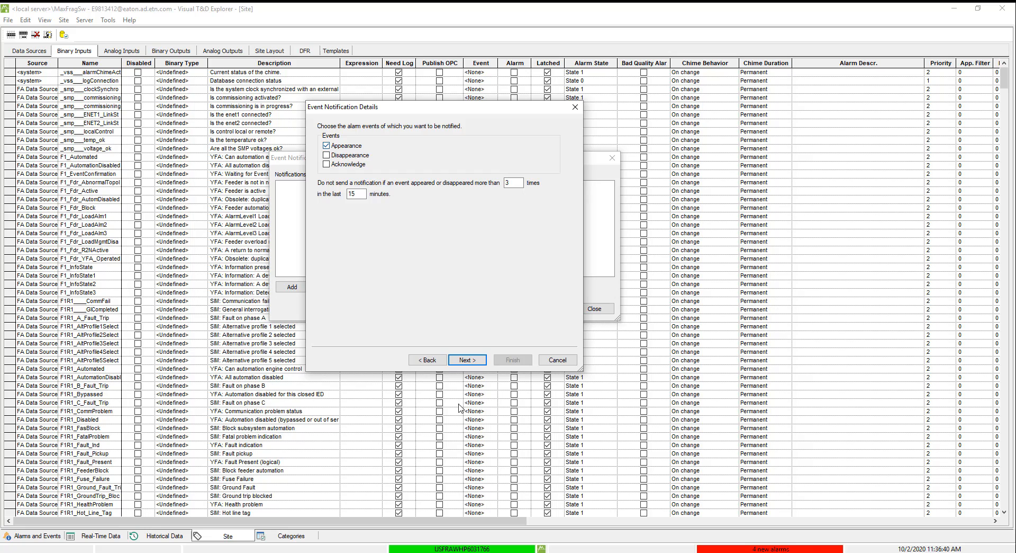
- Keep the default alarm event settings and enter "The YFA system is now active" as the notification's long email subject
left_click(467, 360)
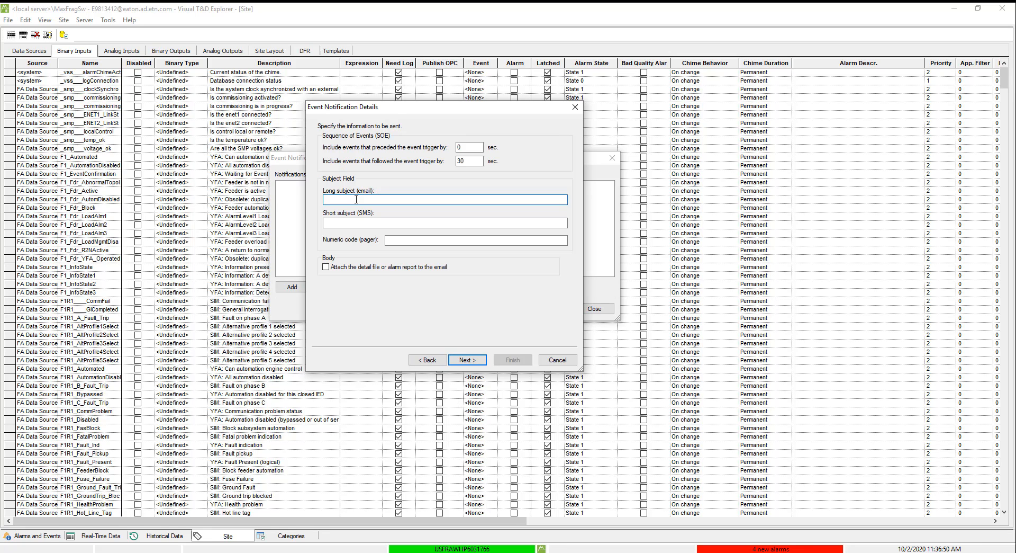
type("Th")
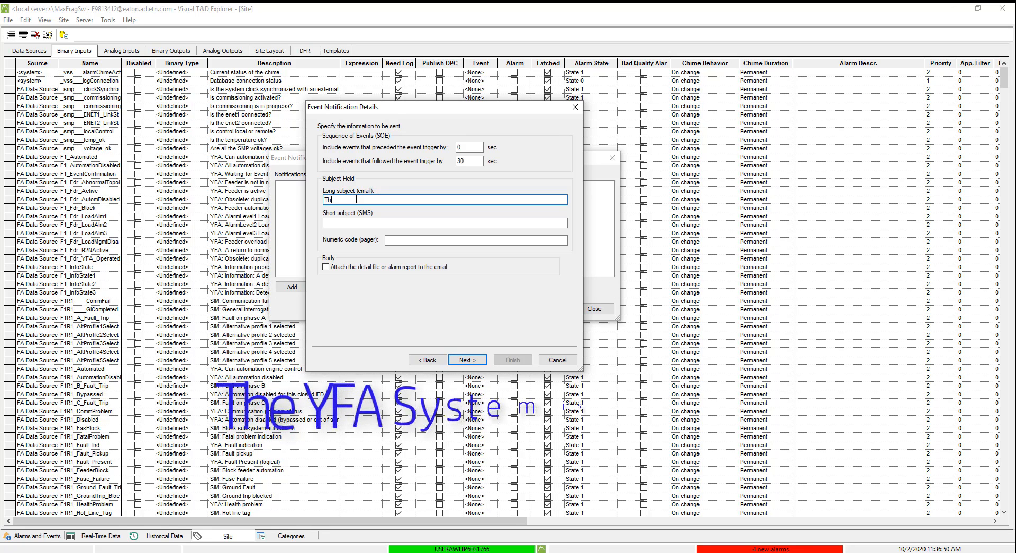
type("e YFA s")
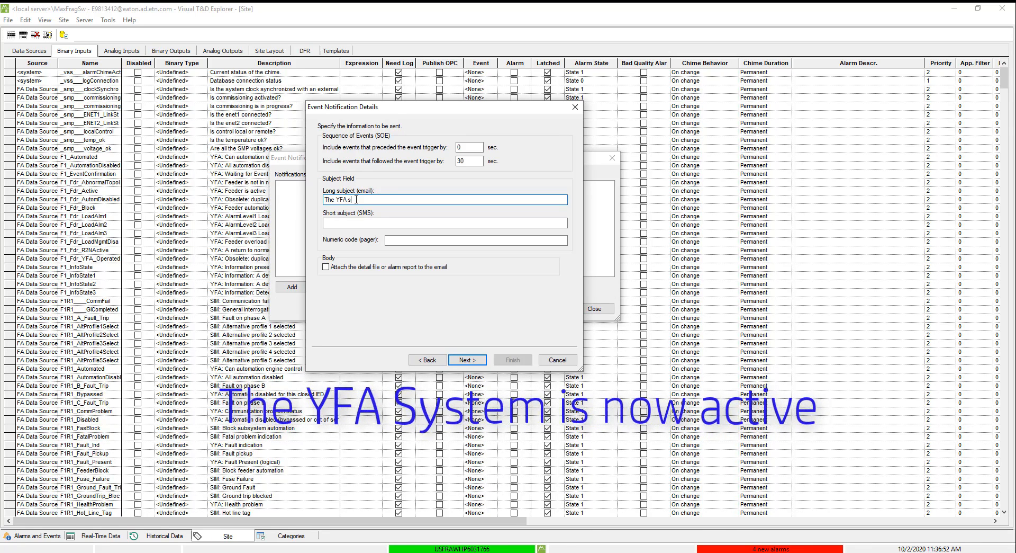
type("ystem is no")
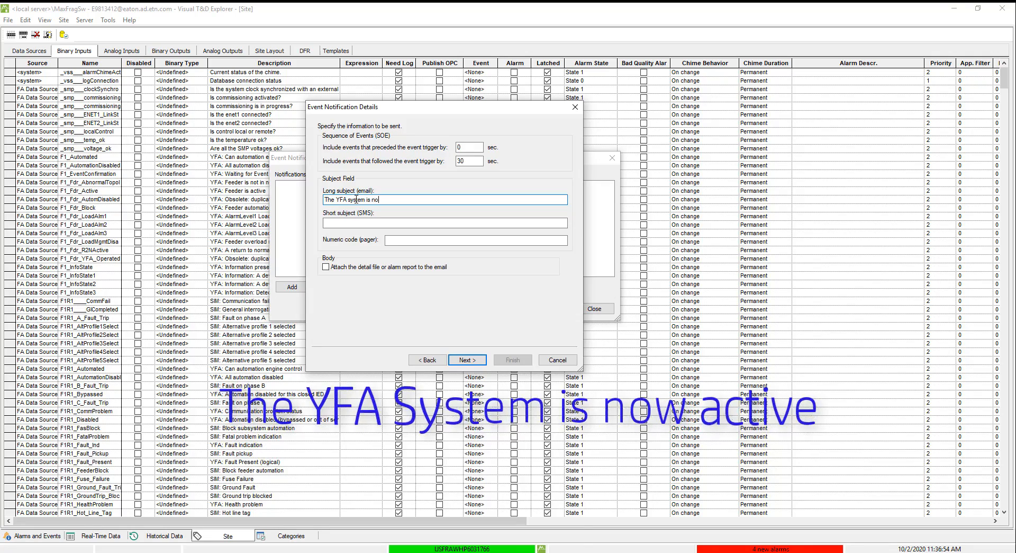
type("w active")
left_click(468, 360)
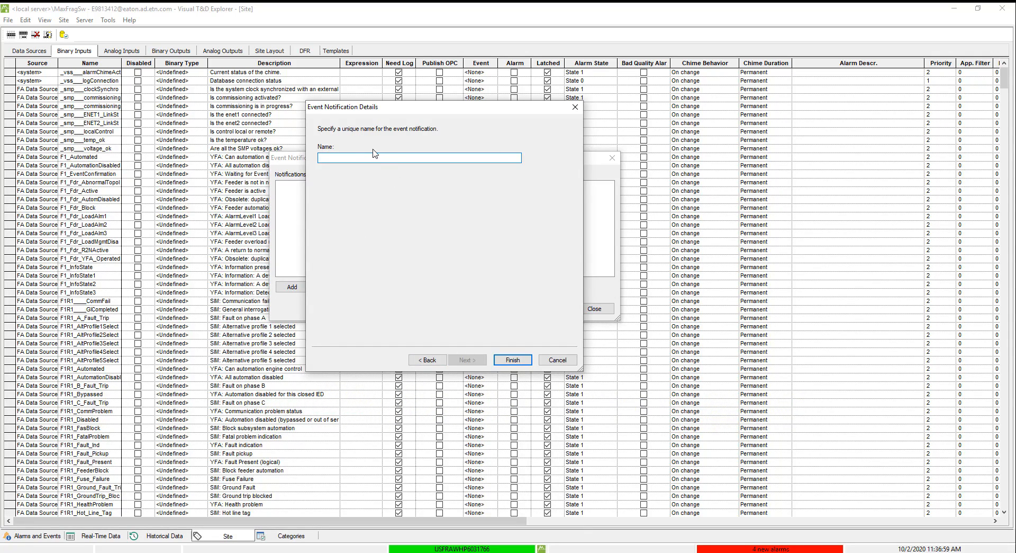
- Name the notification YFA System Active, finish creating it, and select the existing contact as its recipient
type("YFA")
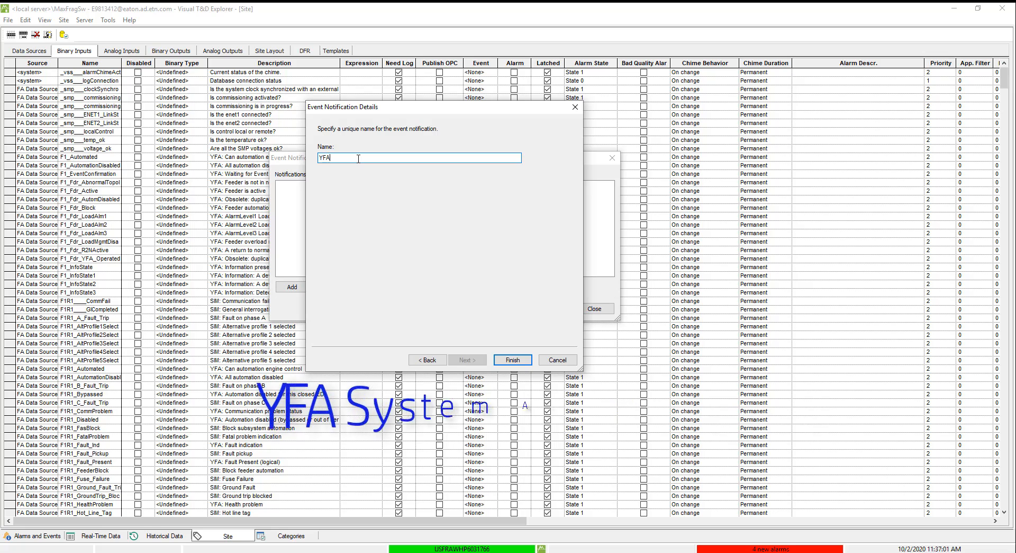
type(" System Active")
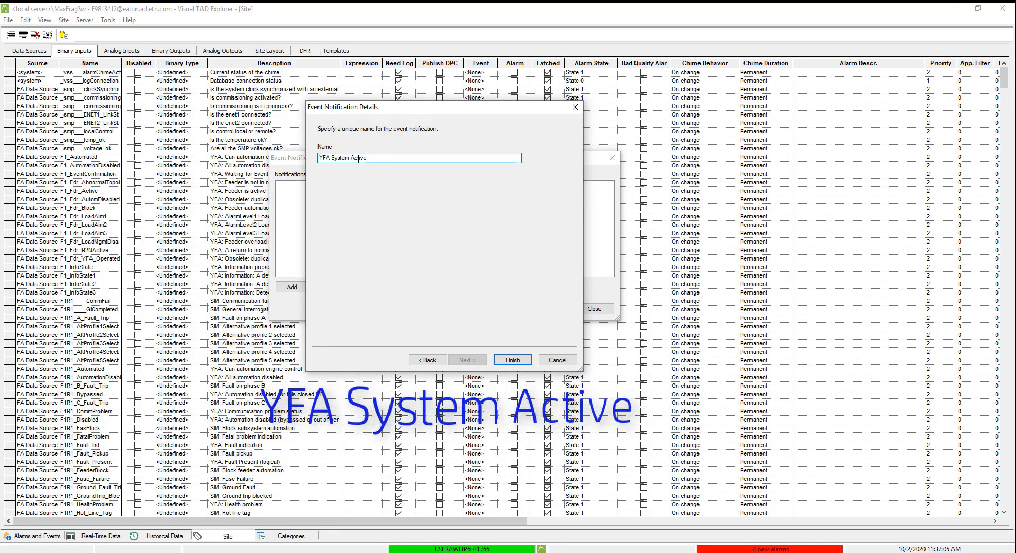
left_click(516, 360)
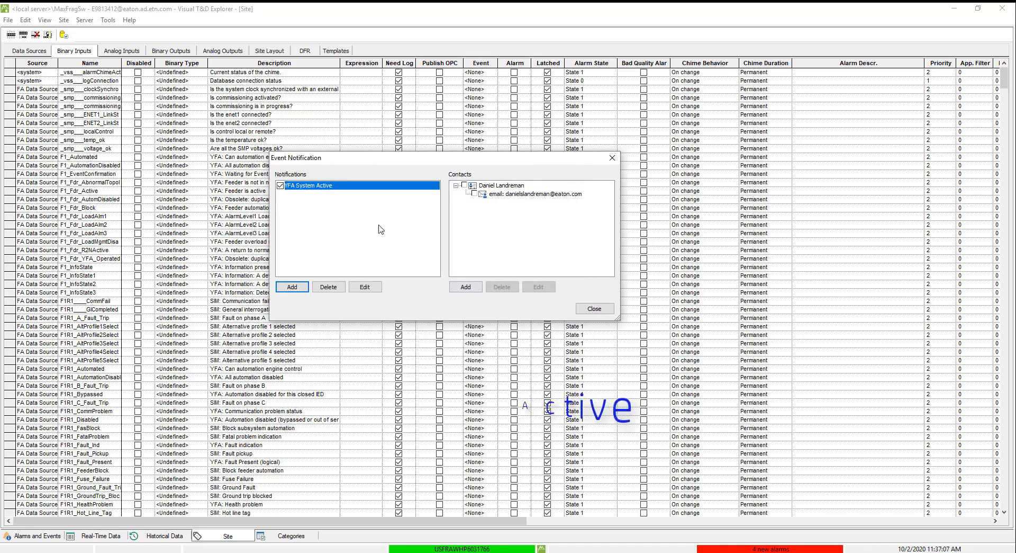
left_click(464, 185)
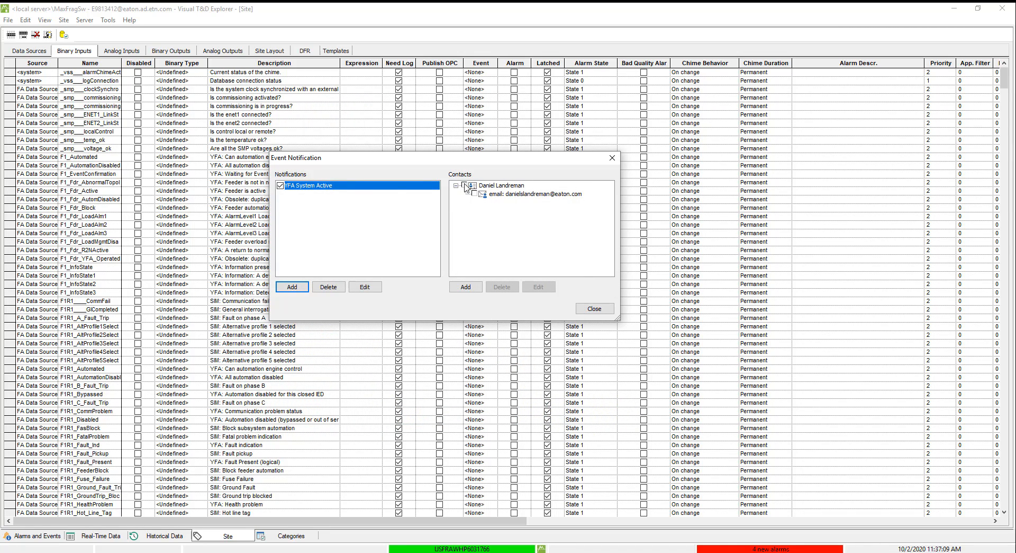
- Close the event notification setup and minimize Visual T&D Explorer and YFA Manager to return to the feeder diagram
left_click(594, 312)
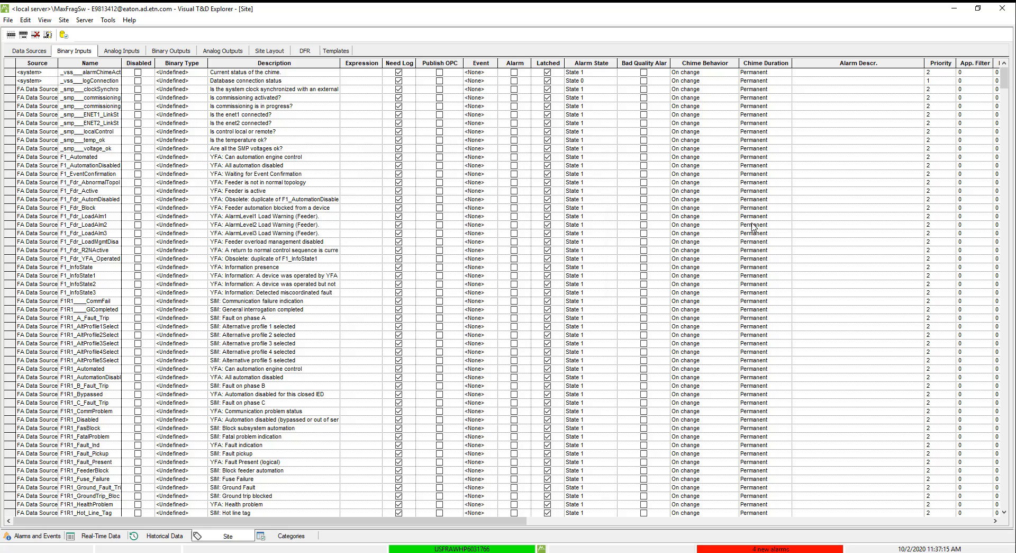
left_click(956, 9)
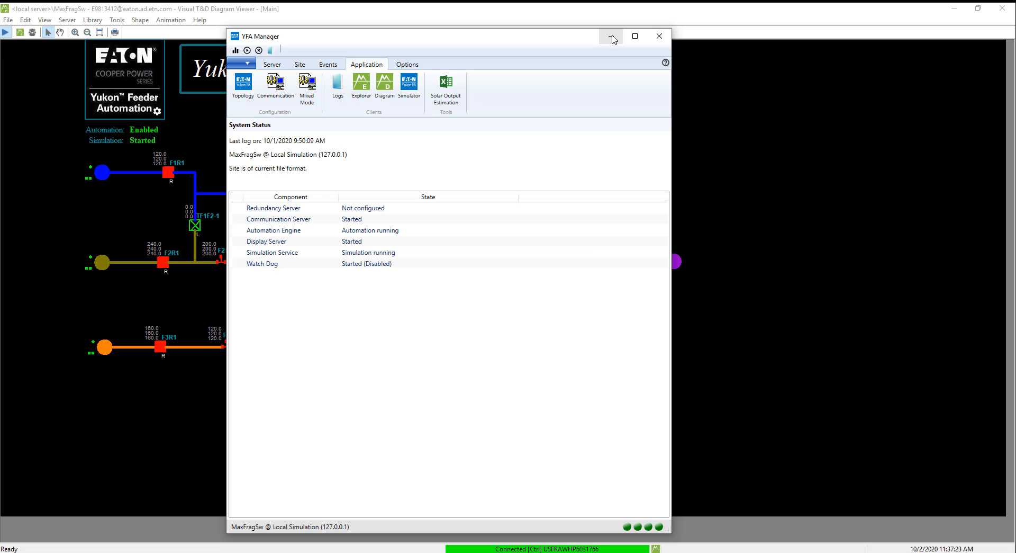
left_click(612, 38)
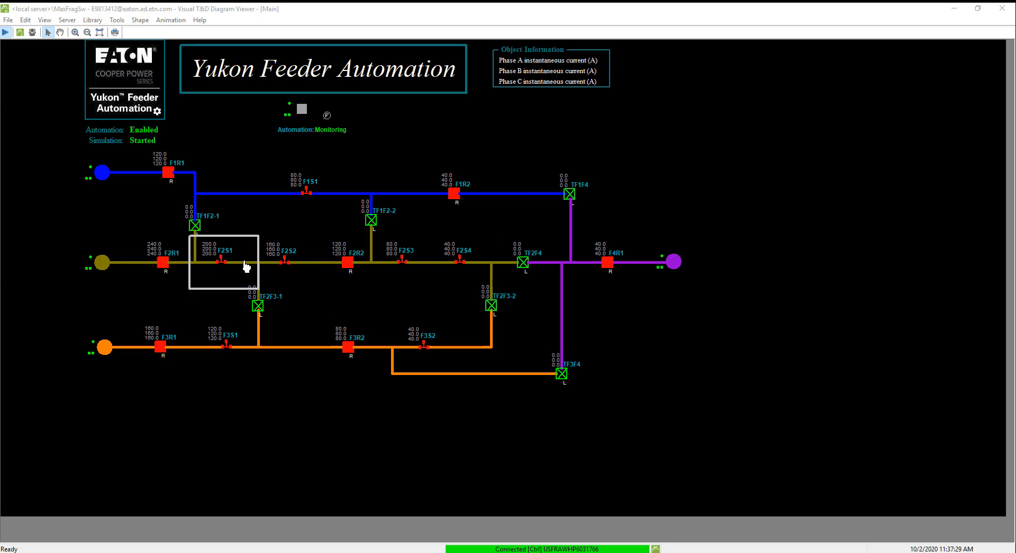
- Simulate a sustained fault in zone ZF2S2, between F2S2 and F2R2, and switch to the notification email in Outlook
left_click(318, 266)
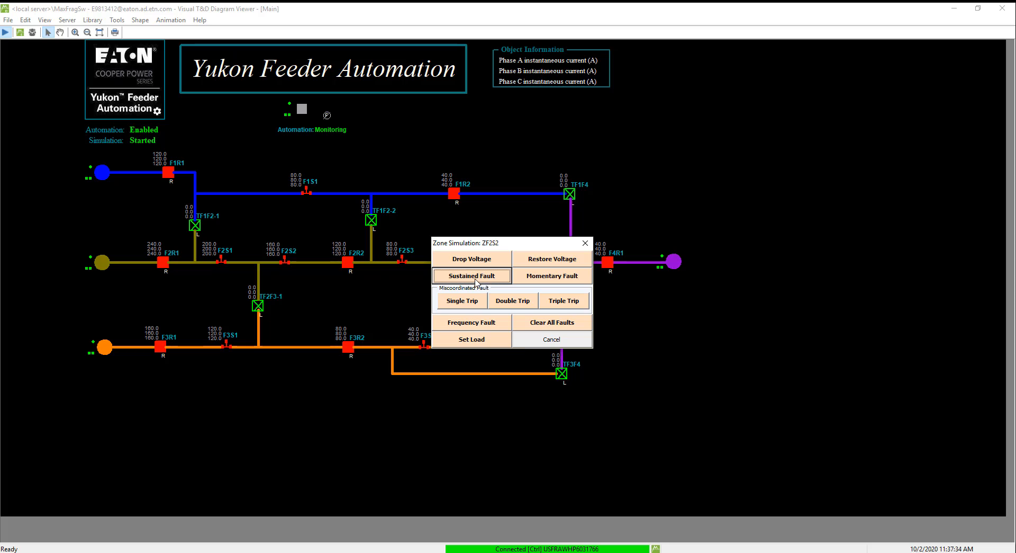
left_click(472, 276)
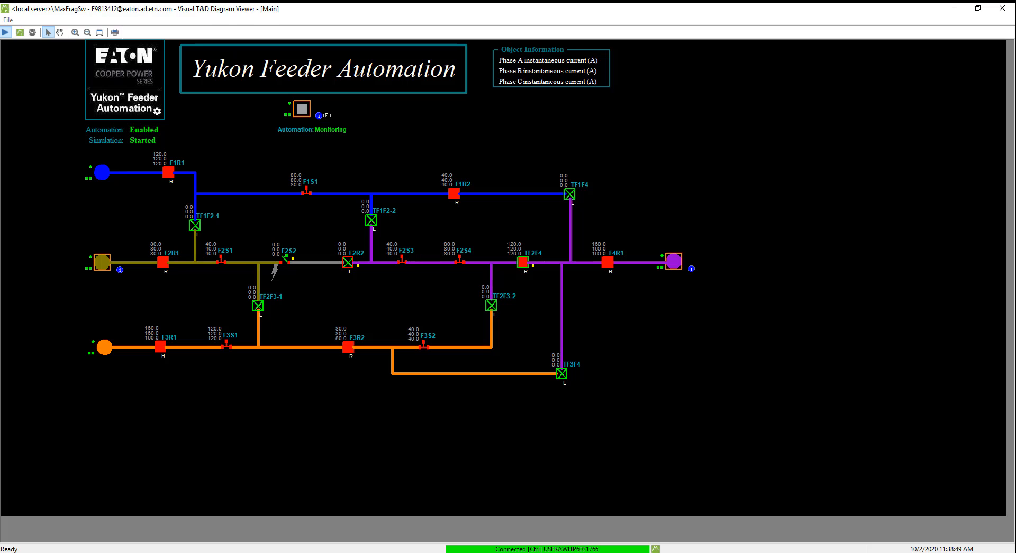
key("alt+Tab")
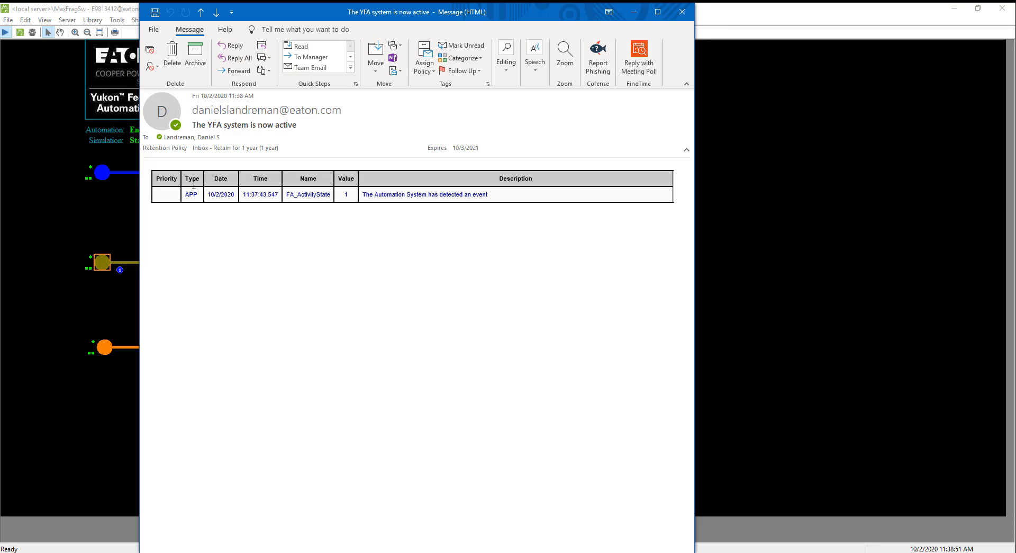